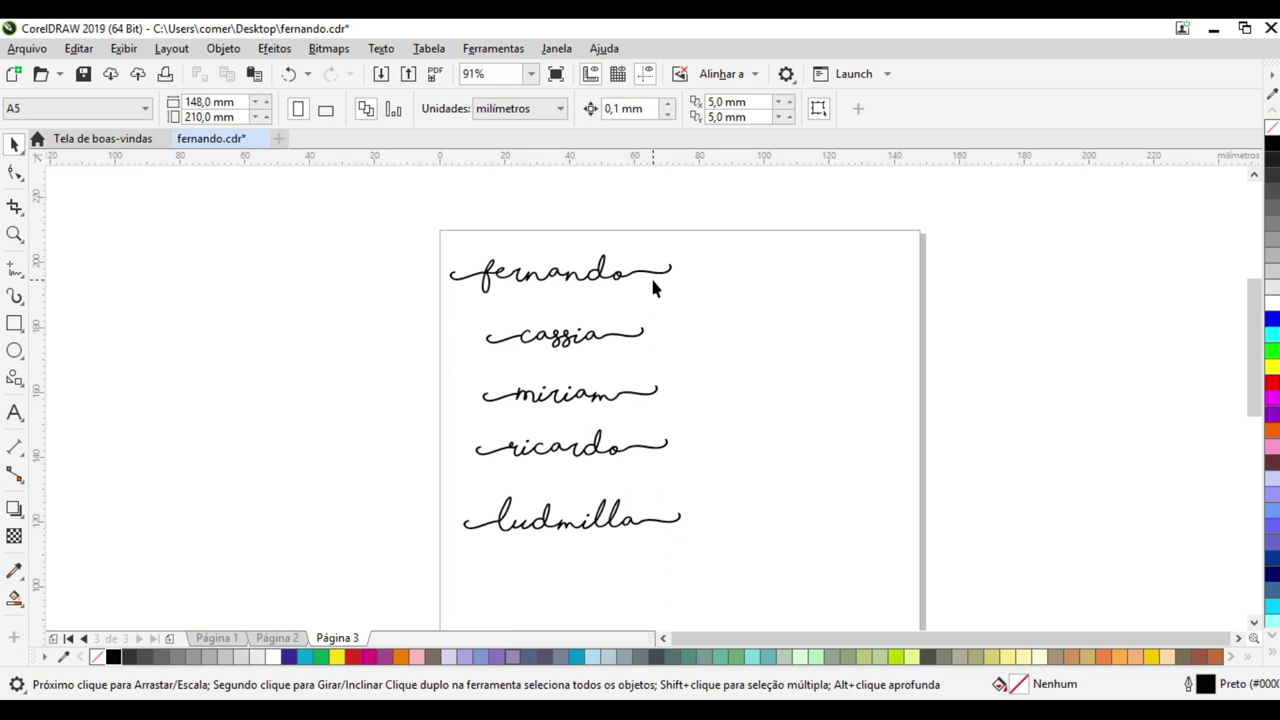
Check the fernando name's font in CorelDRAW, then bring up the gocase product page
click(618, 272)
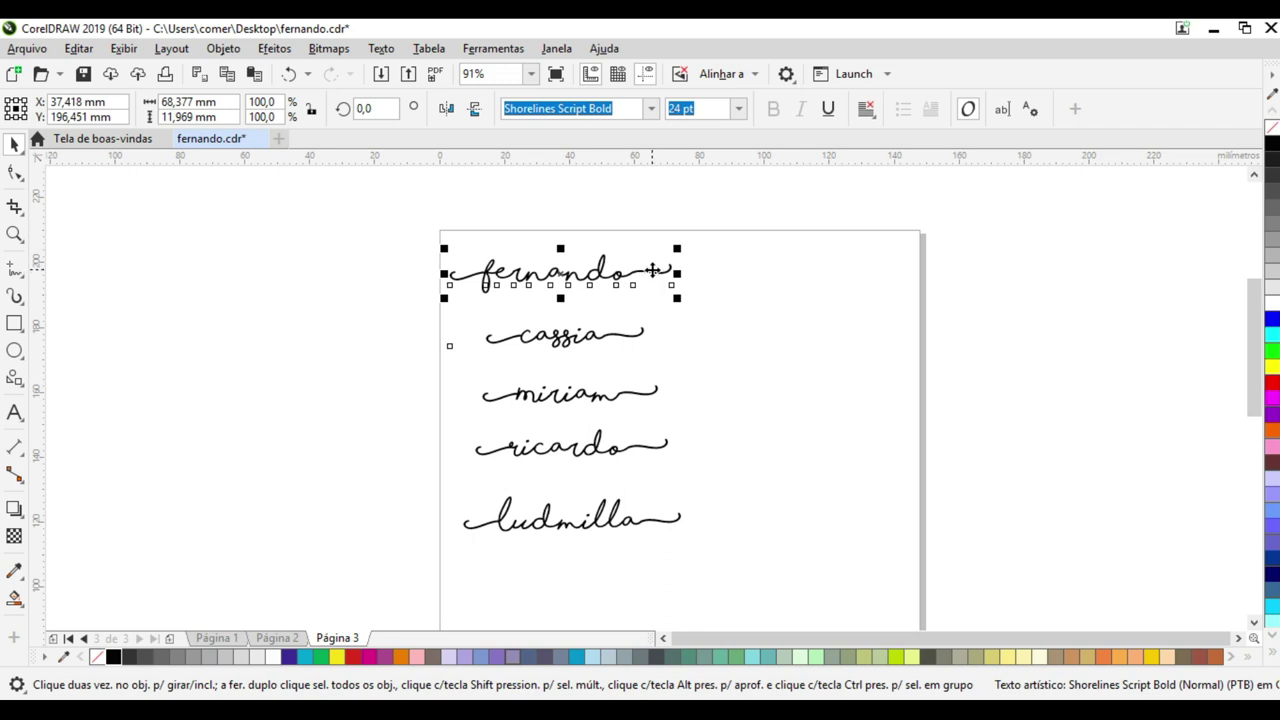
click(740, 335)
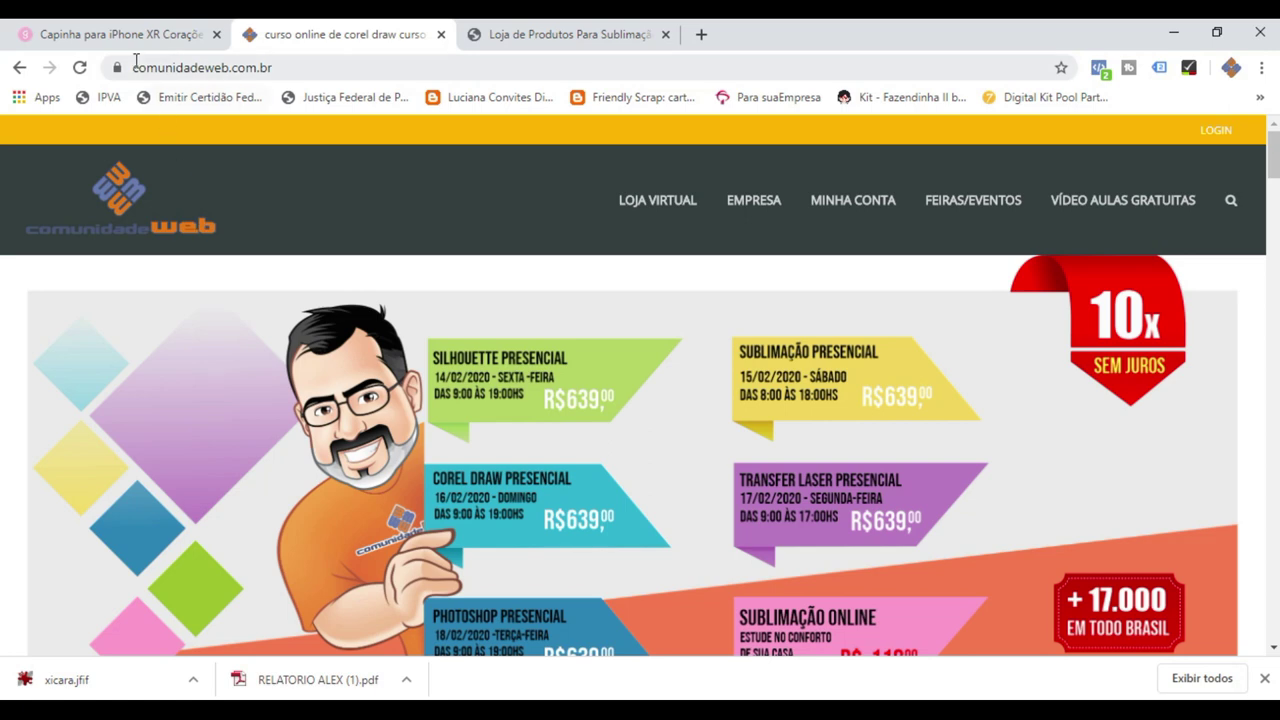
click(128, 34)
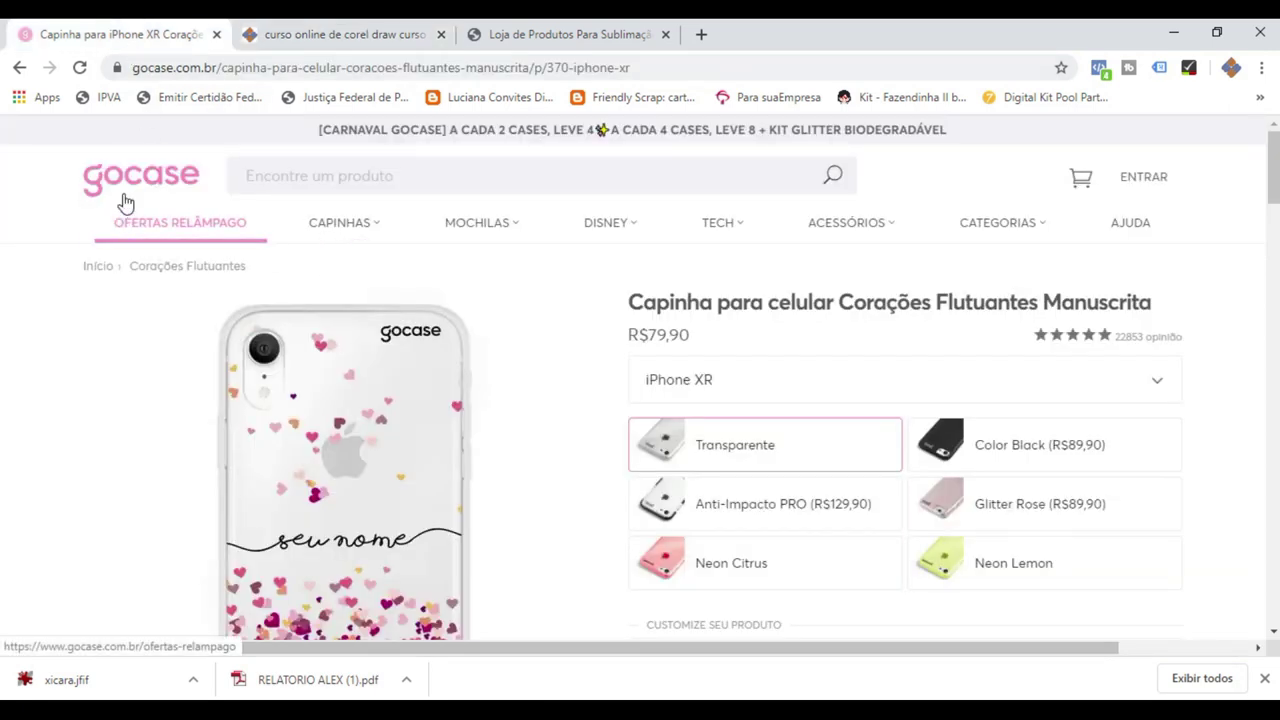
Browse the gocase floating-hearts handwritten-name case design, then return to fernando.cdr
scroll(475, 360, down, 1)
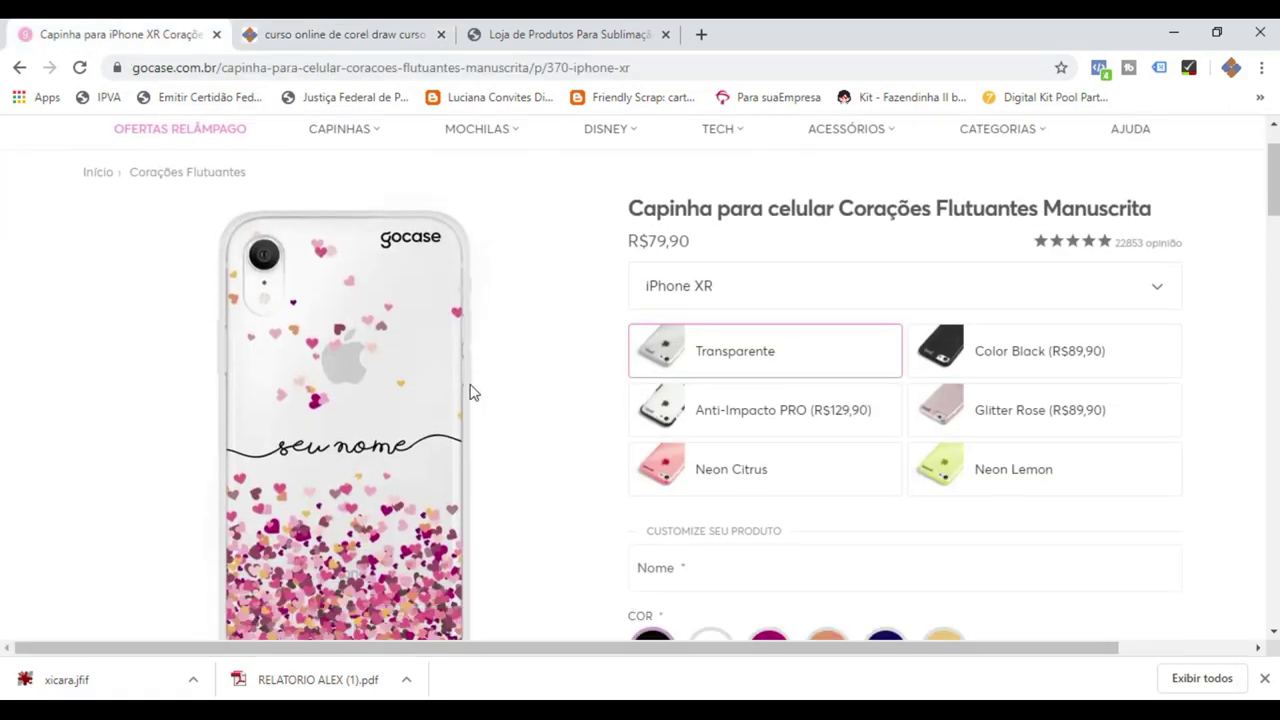
scroll(584, 276, down, 1)
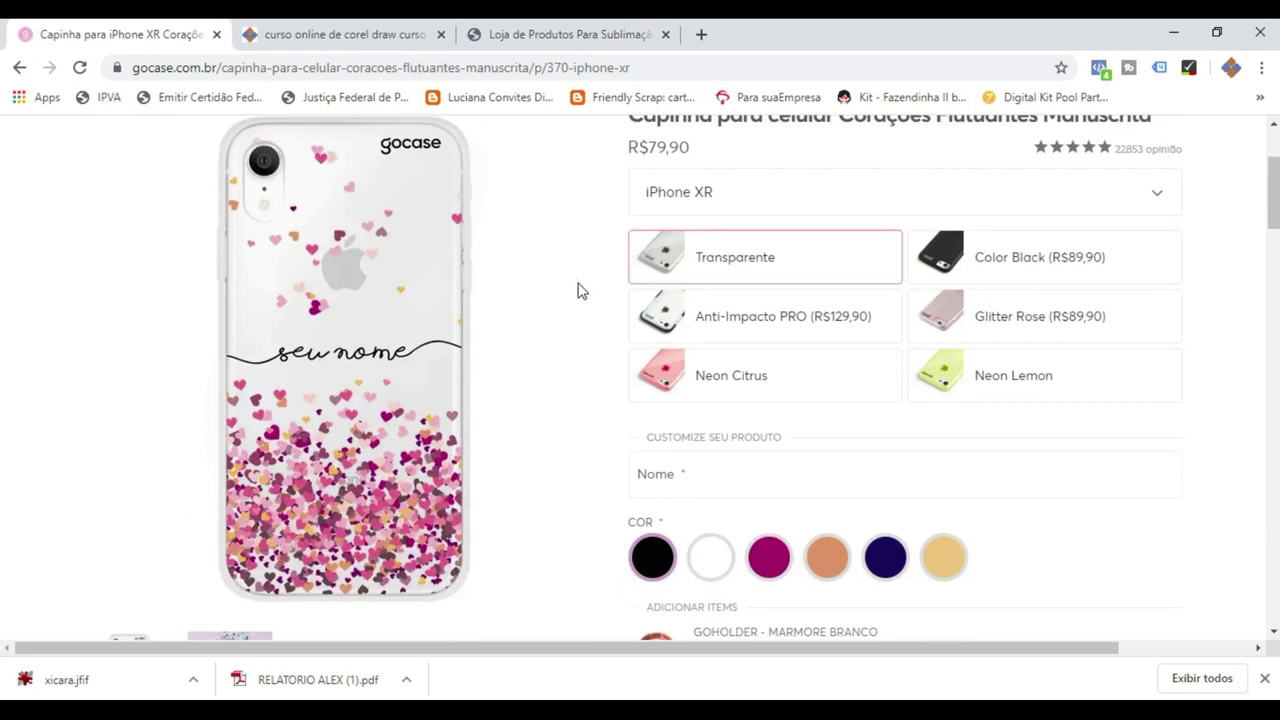
scroll(572, 298, down, 1)
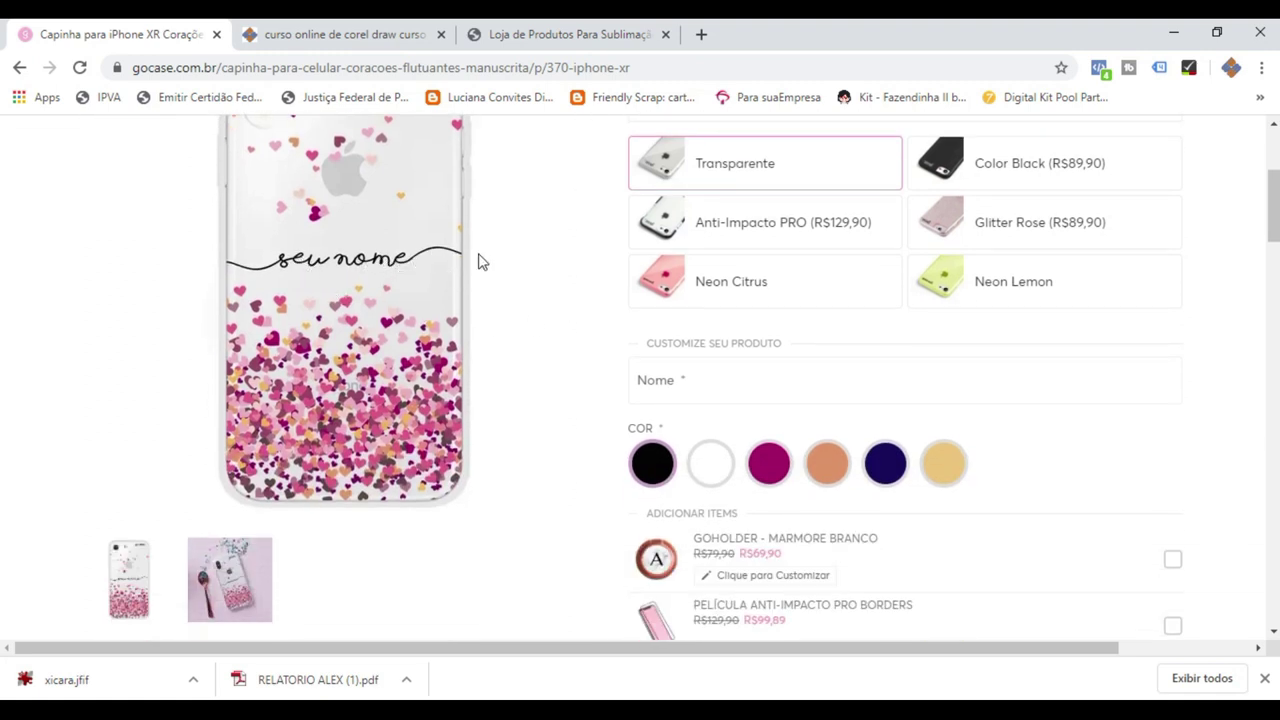
scroll(509, 330, up, 1)
scroll(509, 332, up, 3)
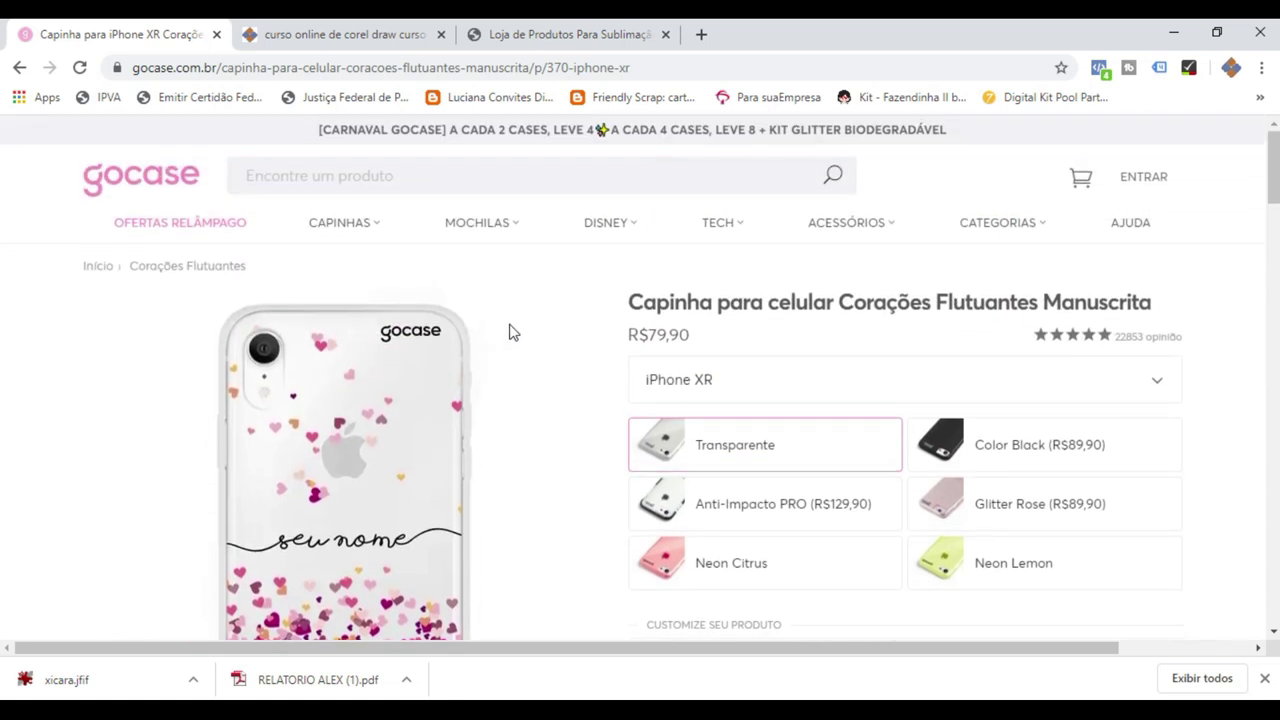
scroll(509, 332, down, 1)
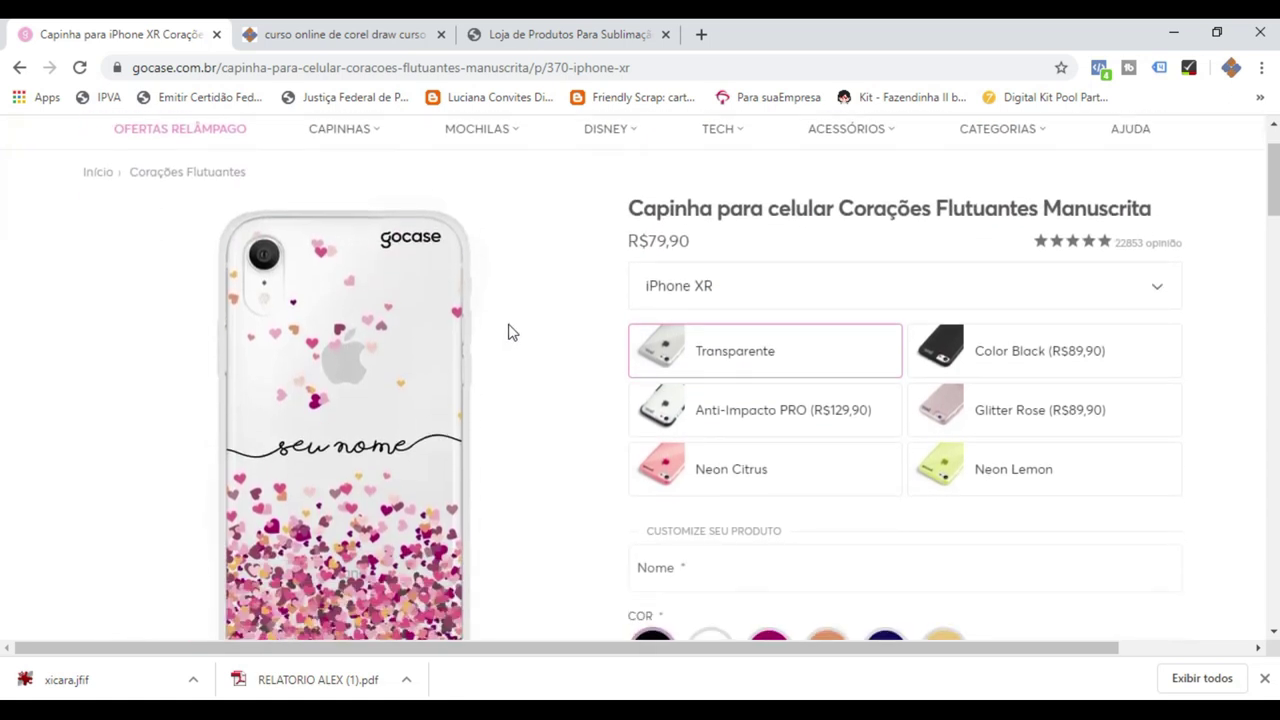
key(alt+Tab)
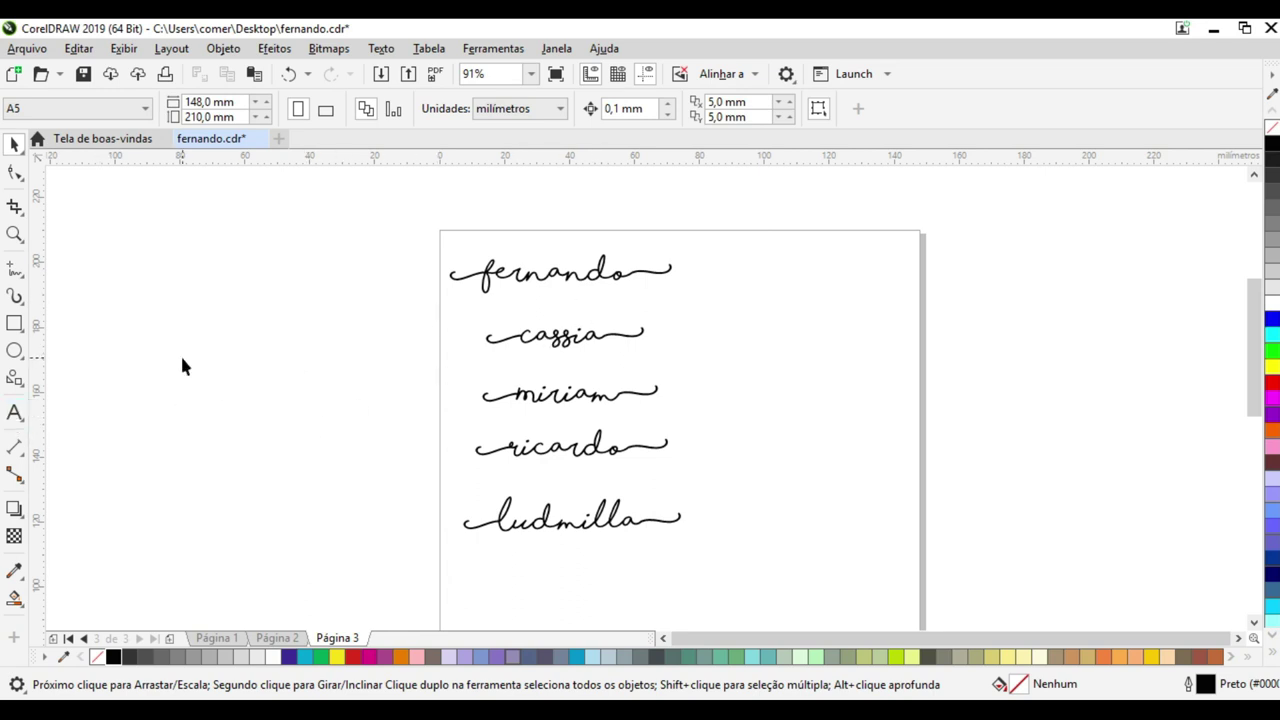
Type 'guilherme' left of the page and enlarge it to about double size
click(14, 412)
click(130, 383)
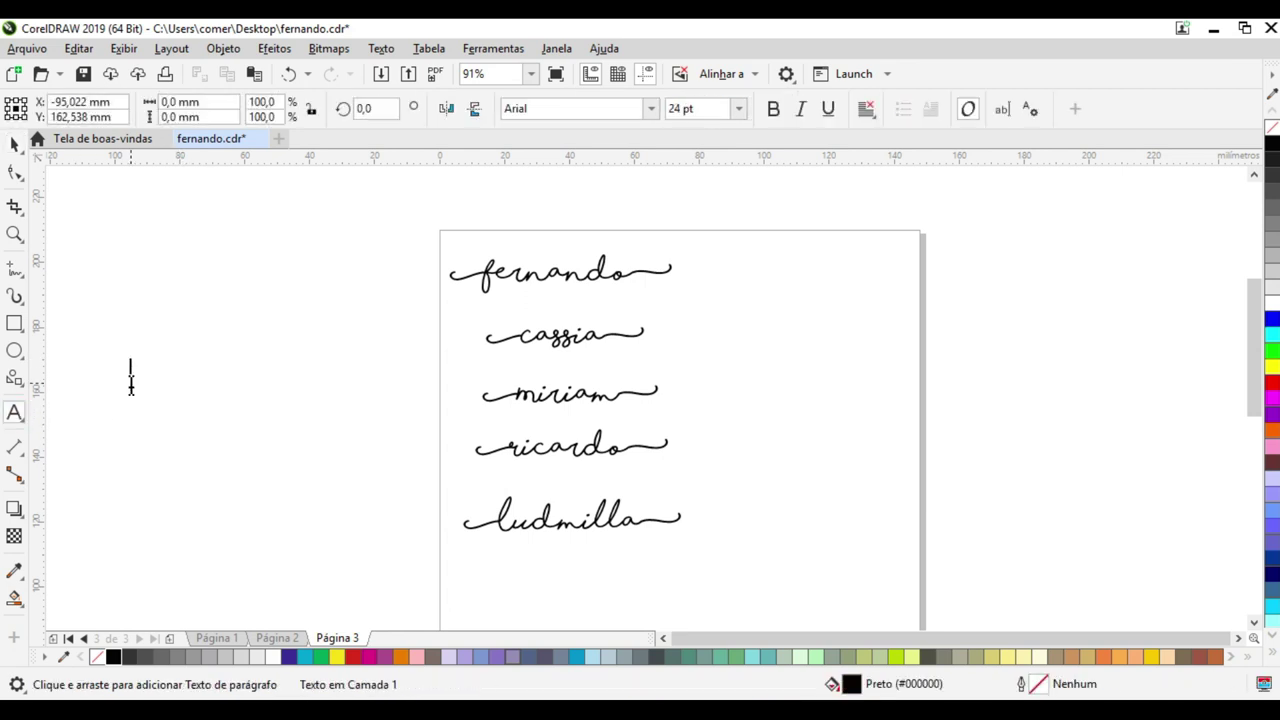
text(guilherme)
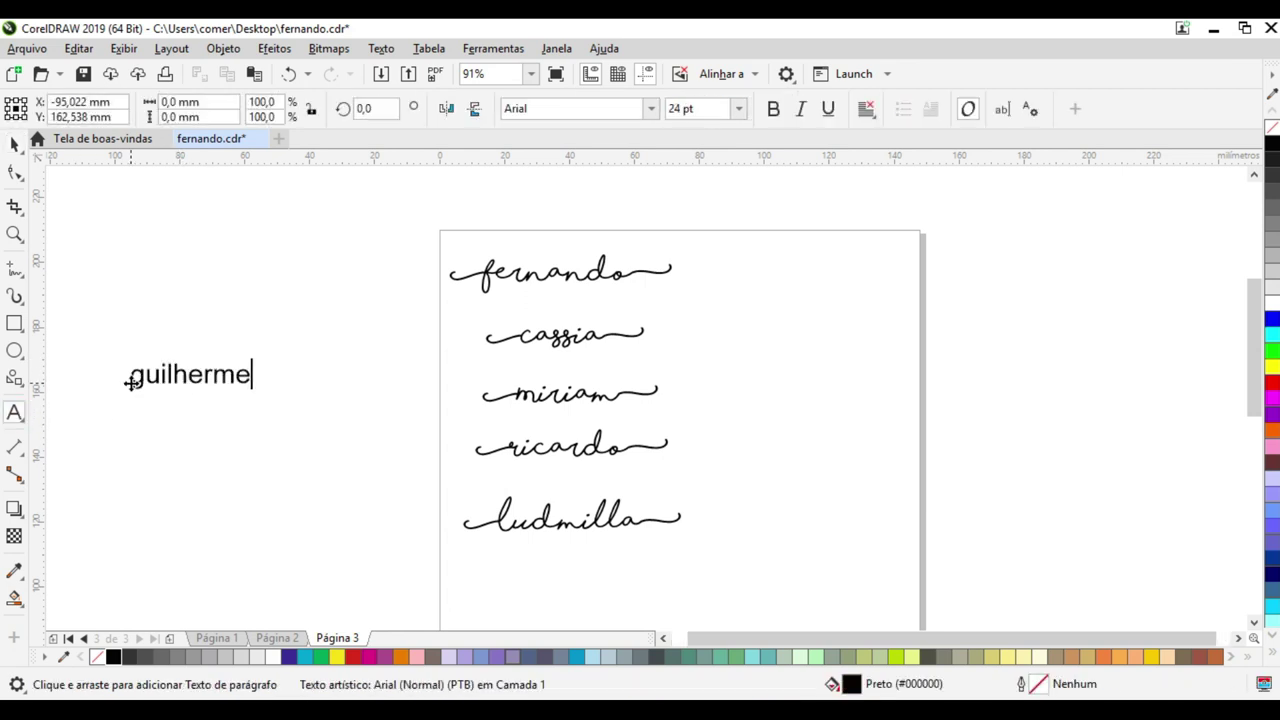
click(14, 145)
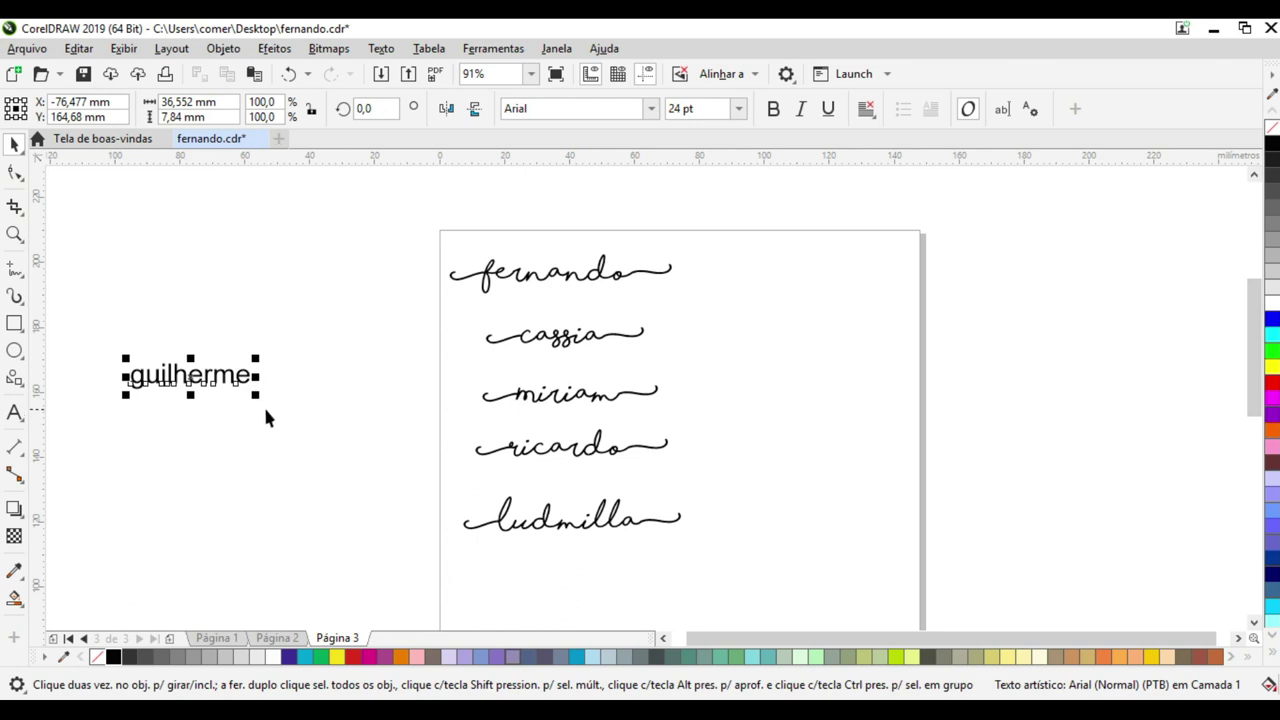
drag(258, 398, 371, 449)
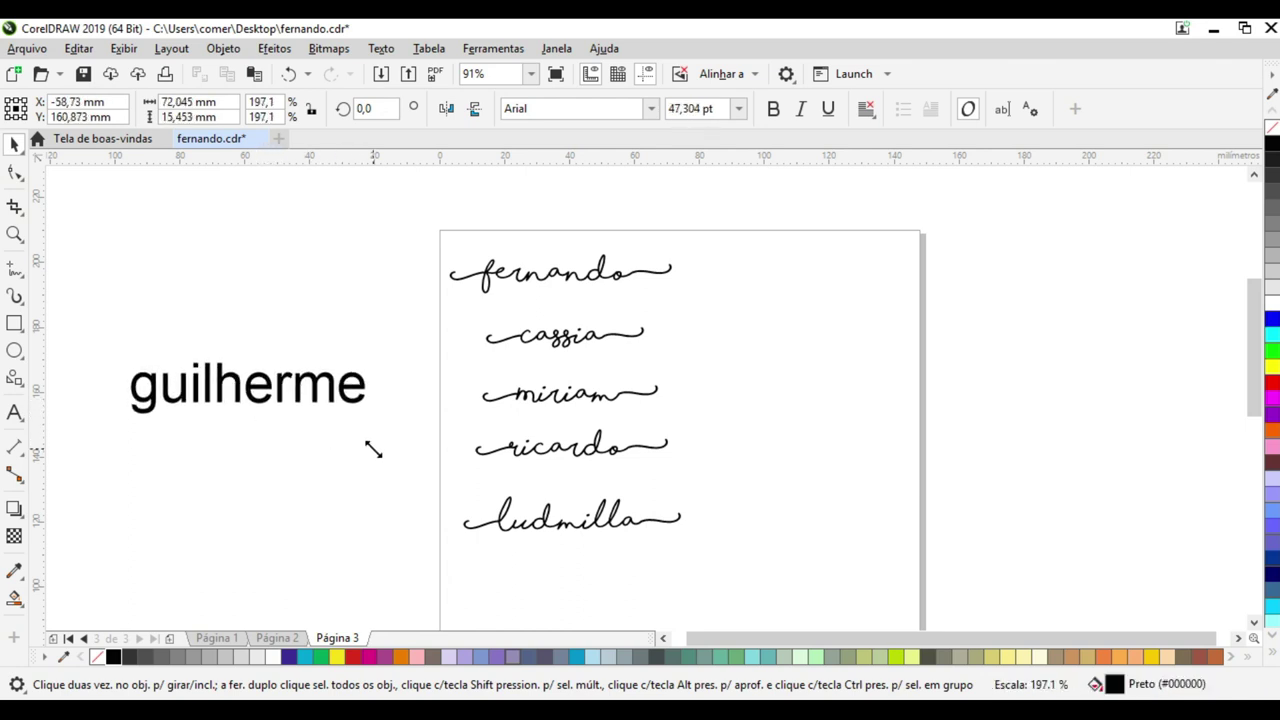
Set 'guilherme' in Shorelines Script Bold and nudge it slightly higher
click(651, 108)
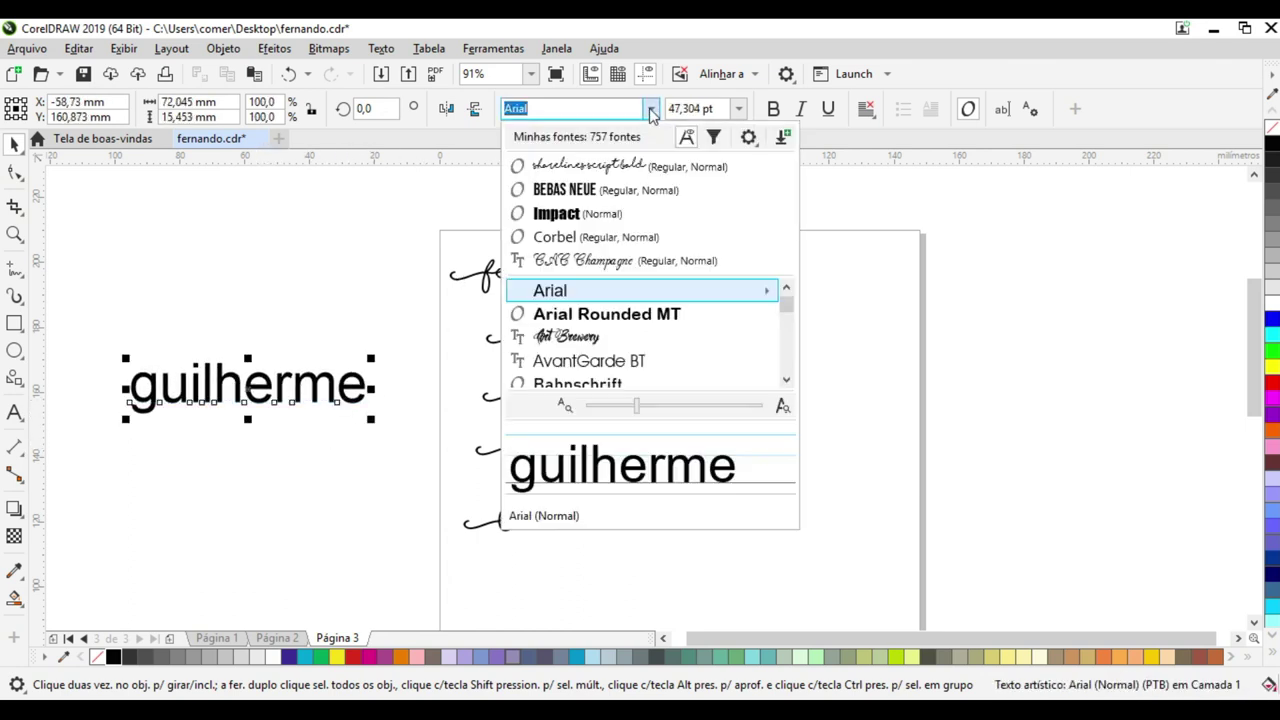
click(592, 166)
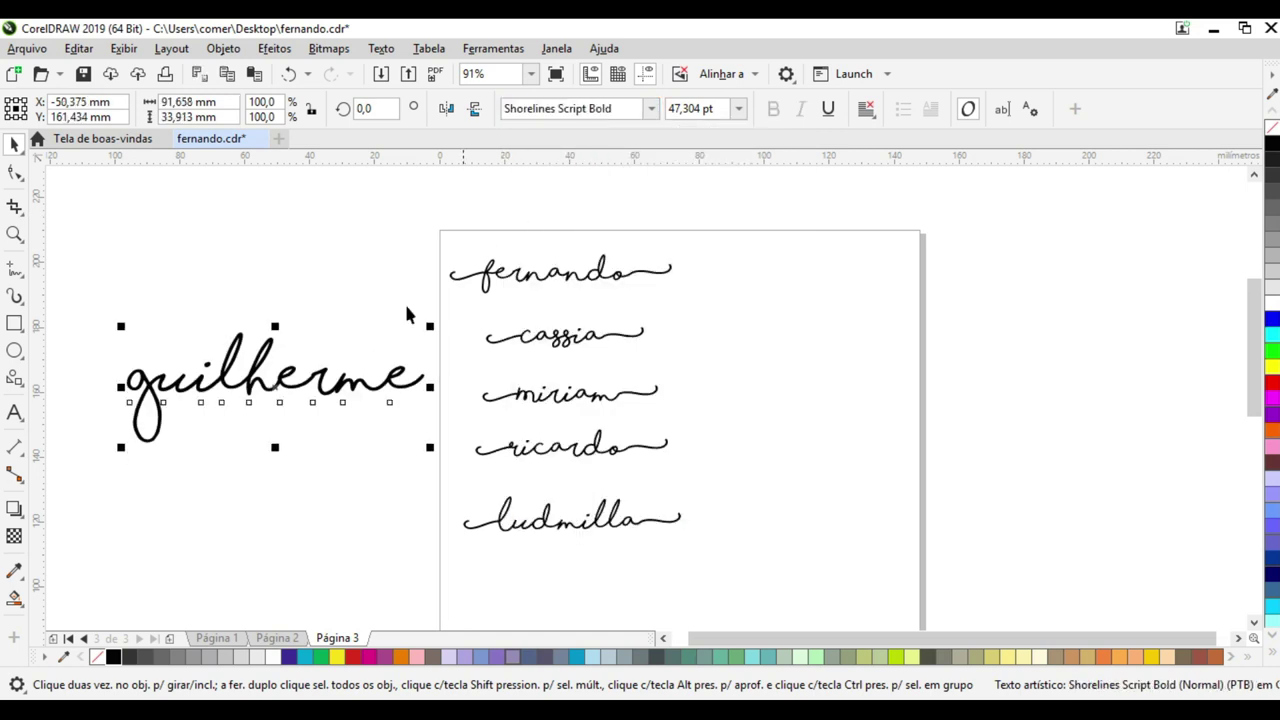
drag(353, 387, 355, 342)
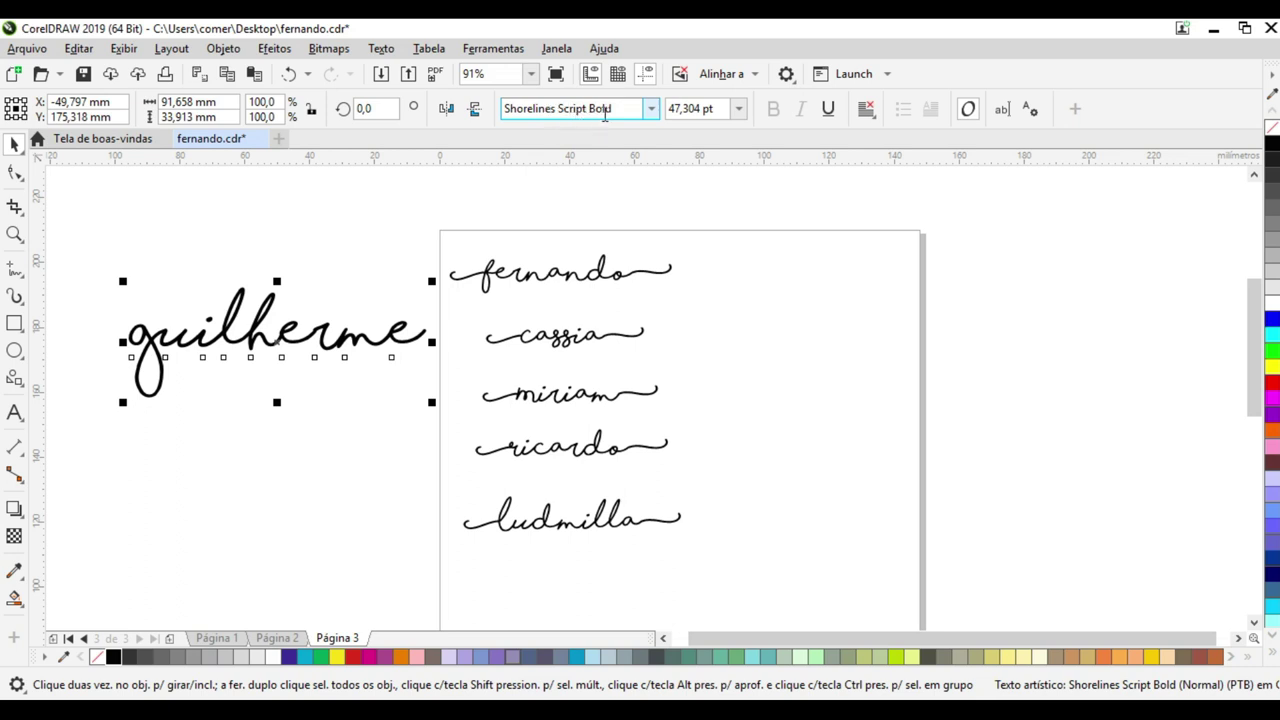
Move 'guilherme' right of the page and add swash glyphs '_' after and '-' before it
mouse_move(256, 340)
mouse_down()
mouse_move(853, 345)
mouse_move(888, 363)
mouse_up()
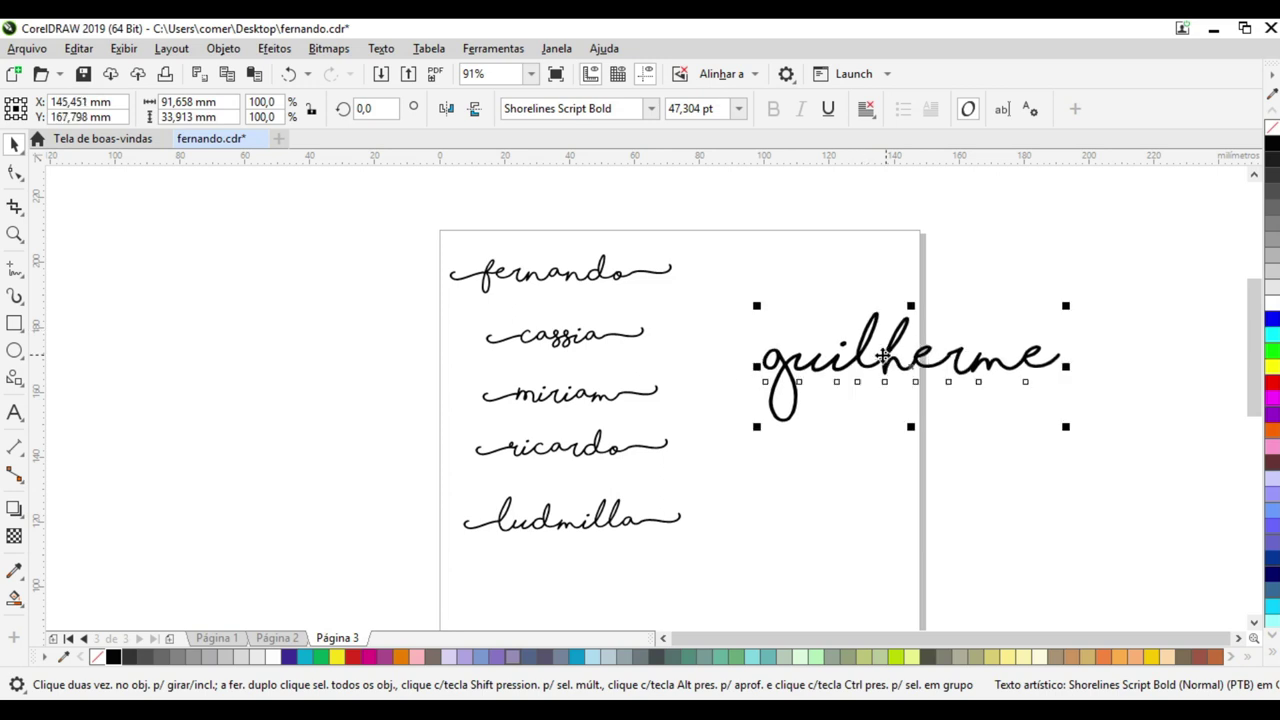
click(14, 412)
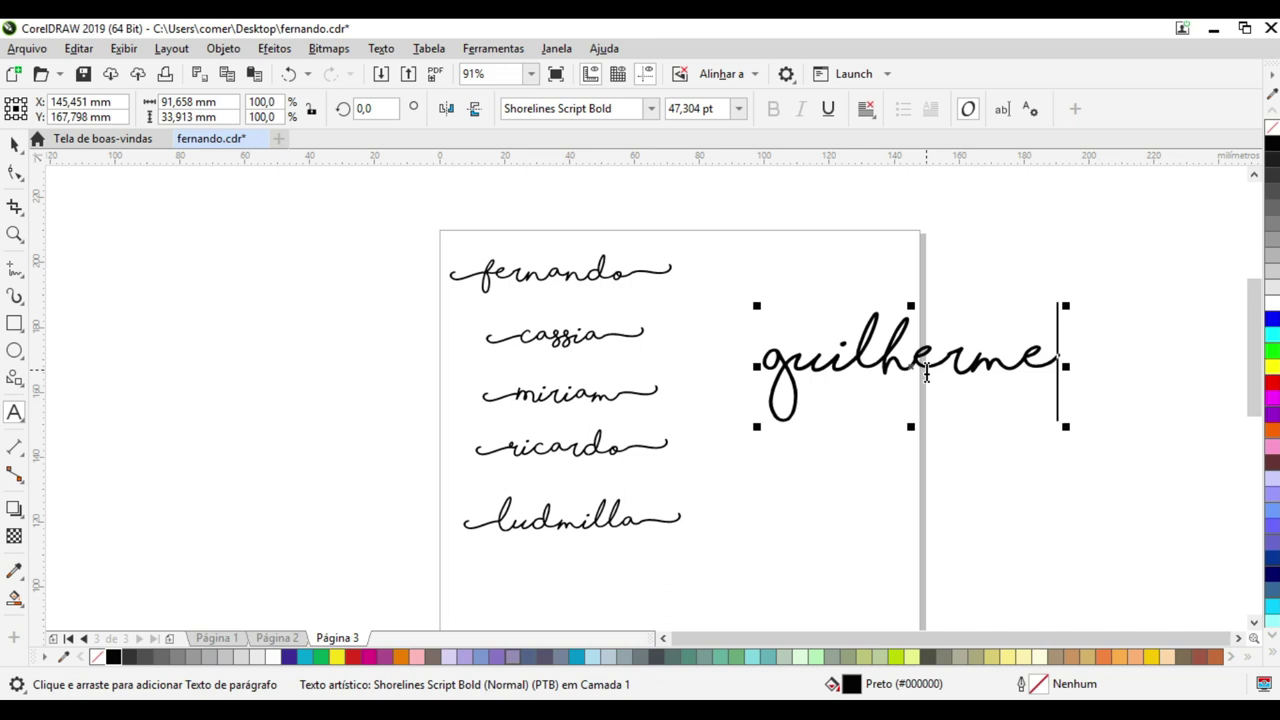
text(_)
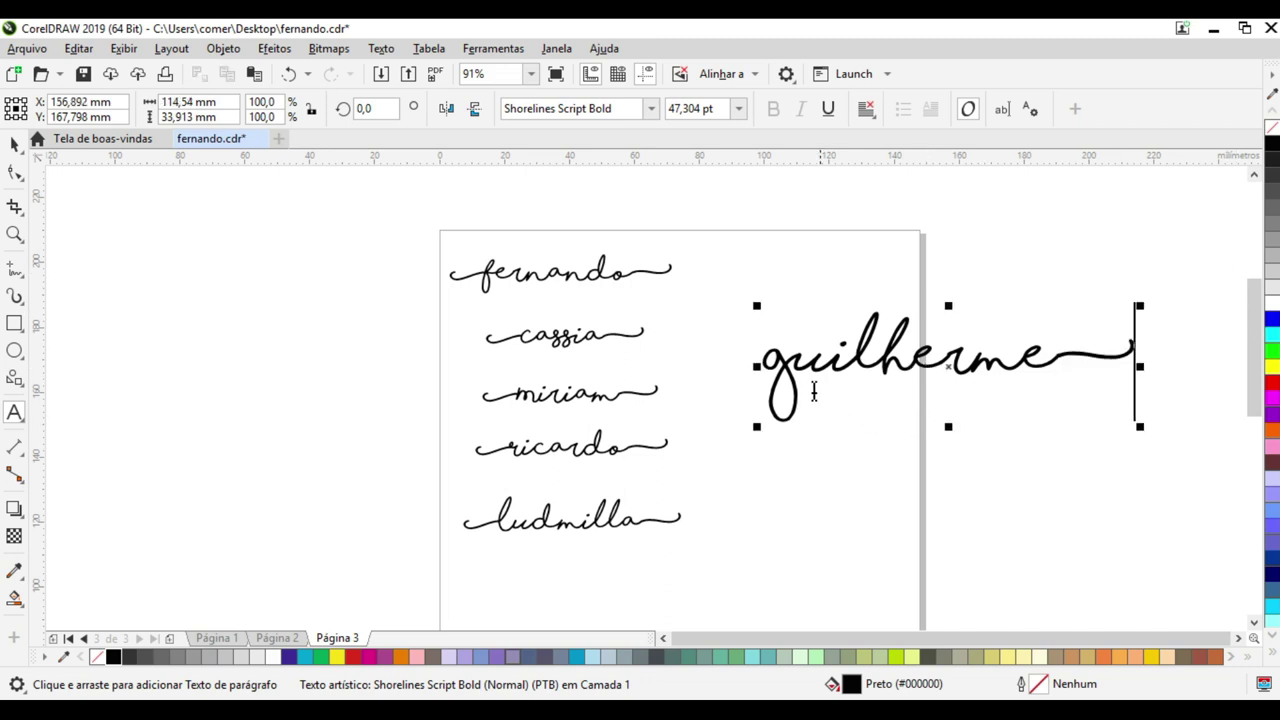
click(765, 366)
text(-)
click(14, 144)
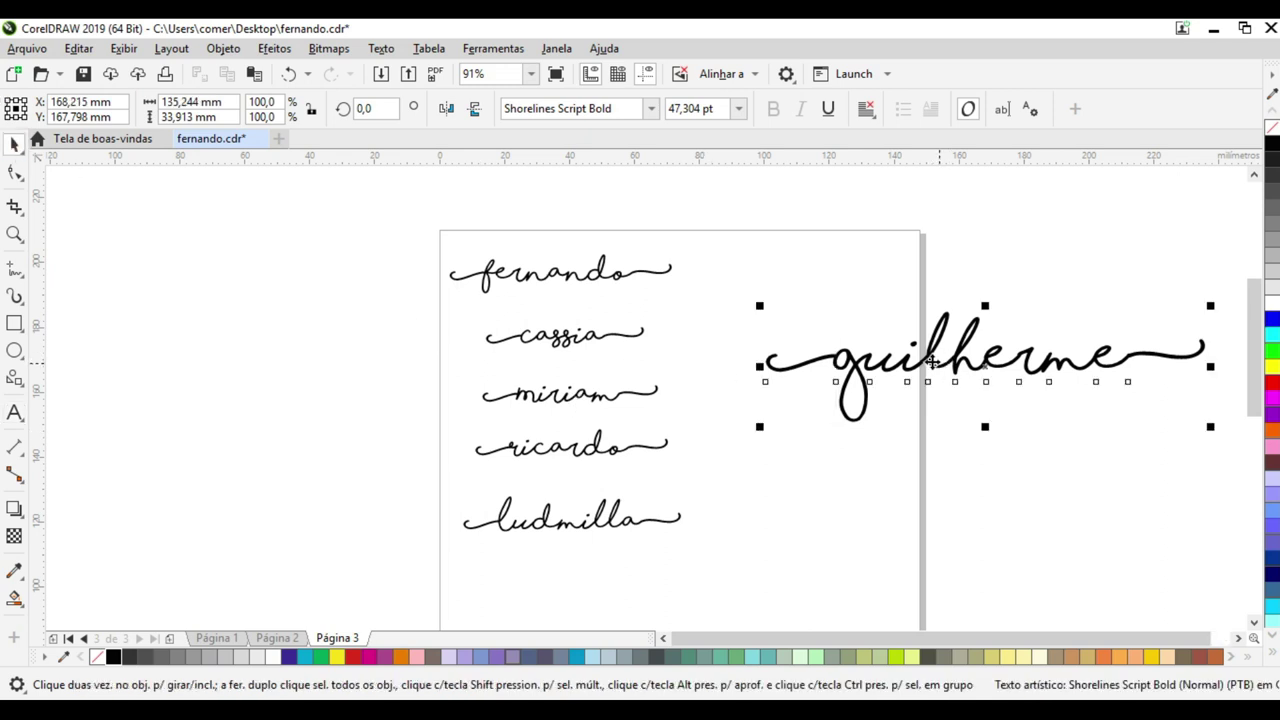
Move 'guilherme' up onto the page's right edge and shrink it to 29,414 pt
drag(939, 365, 884, 335)
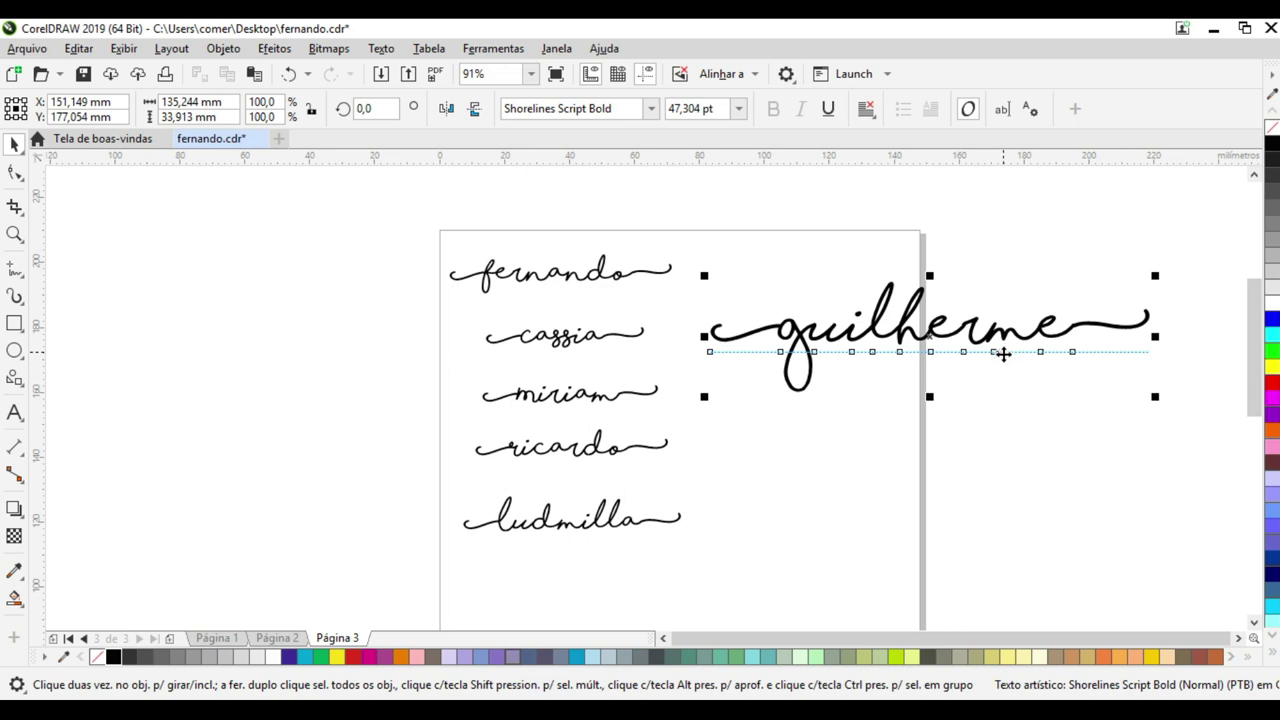
drag(1155, 396, 1015, 361)
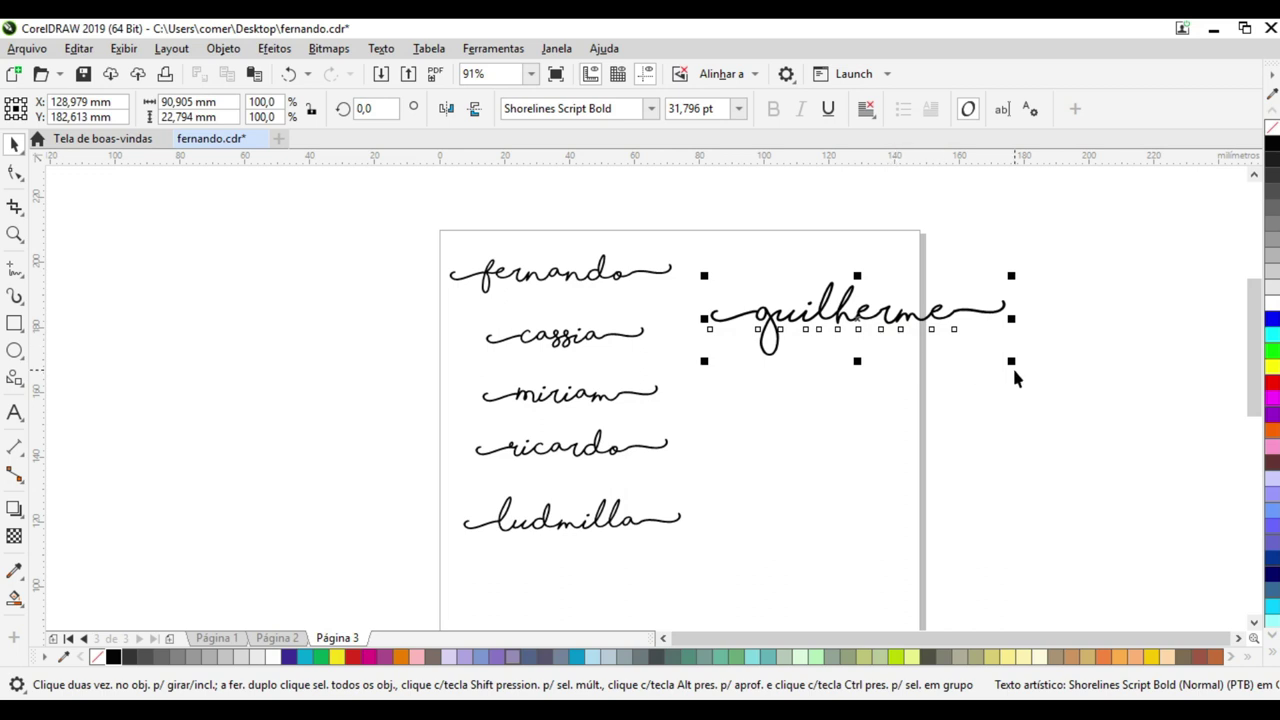
drag(1011, 361, 988, 361)
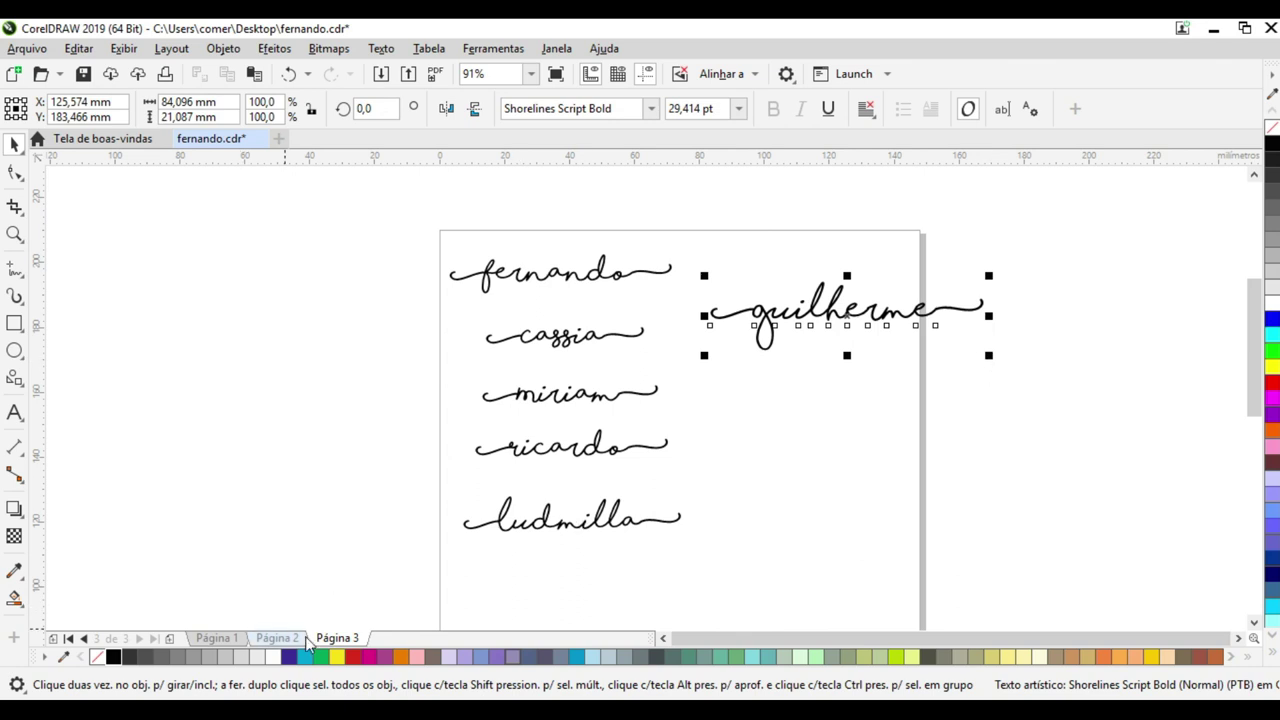
Go to page 2 and zoom in on the fernando lettering on the yellow chevron background
click(304, 638)
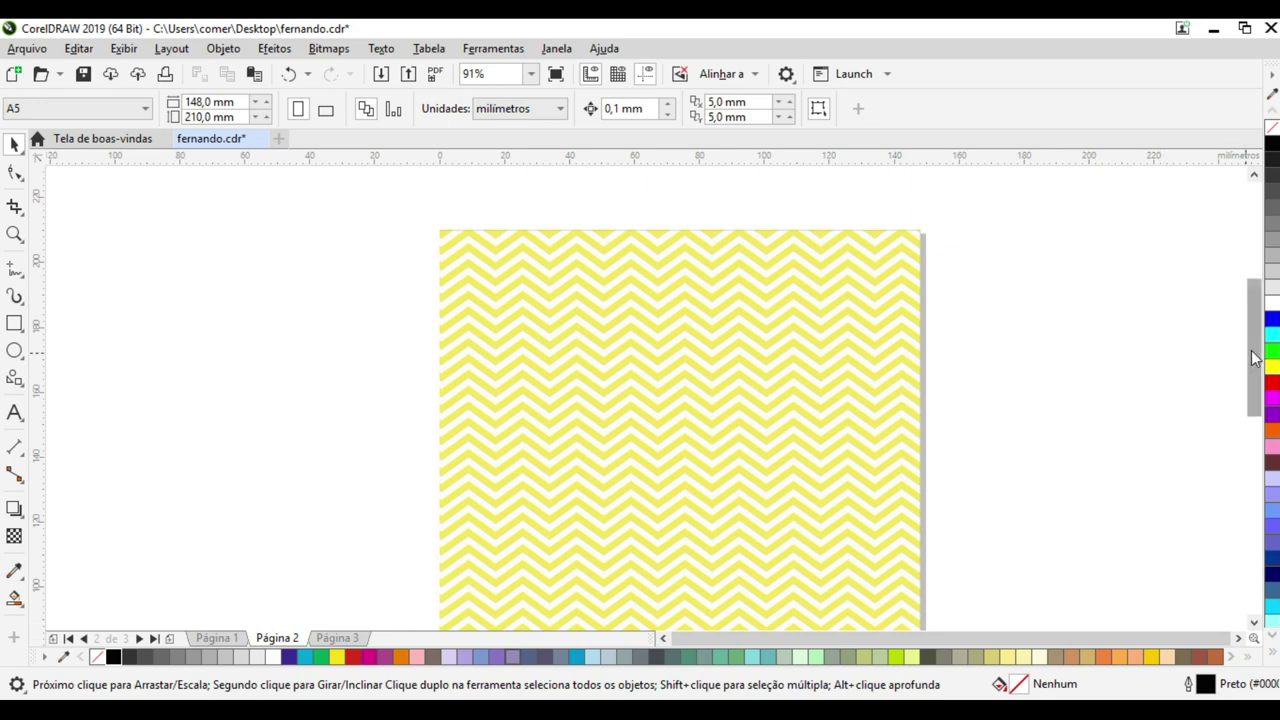
drag(1250, 364, 1257, 447)
click(15, 234)
drag(478, 466, 872, 570)
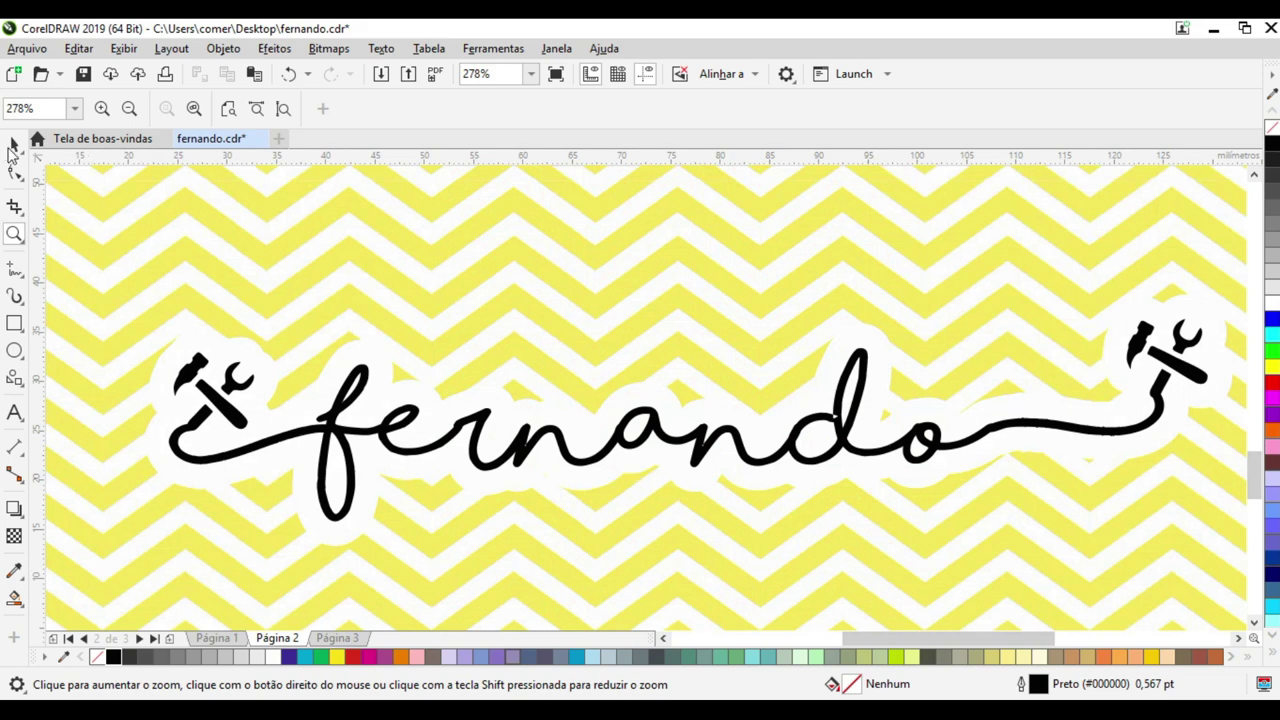
click(13, 146)
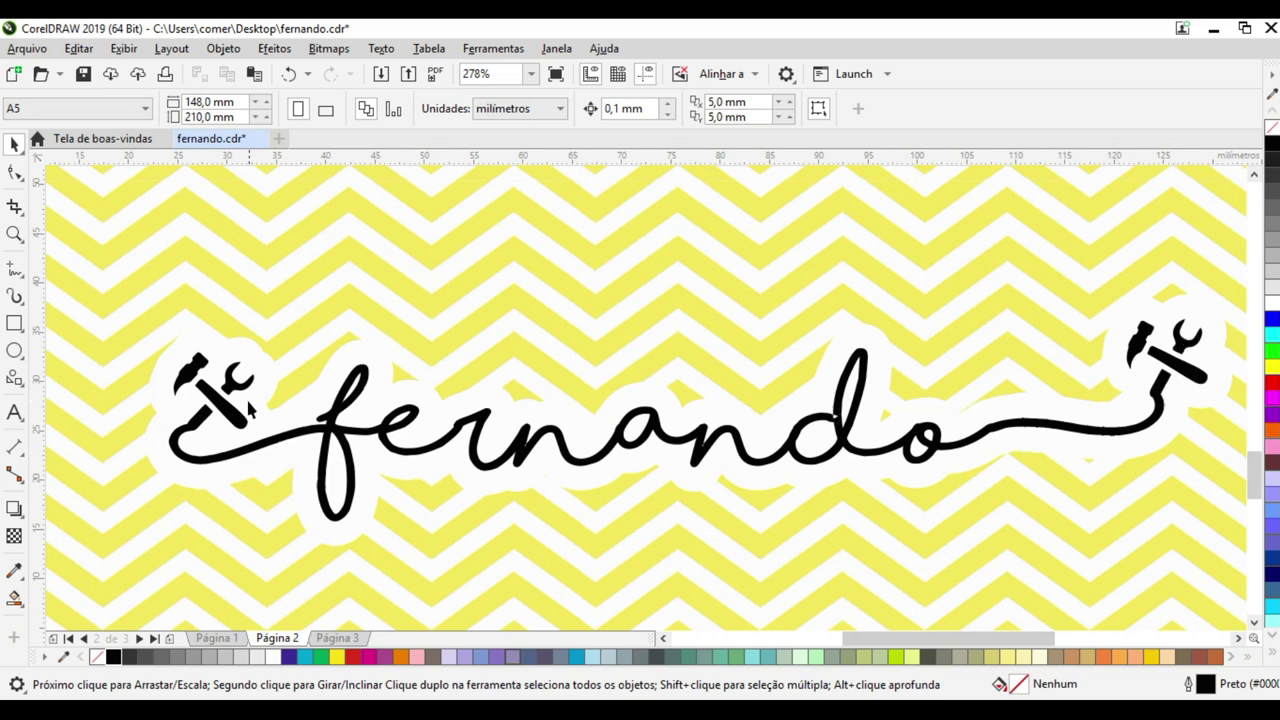
Zoom back out to the whole A5 page and switch to Chrome
click(14, 234)
click(229, 110)
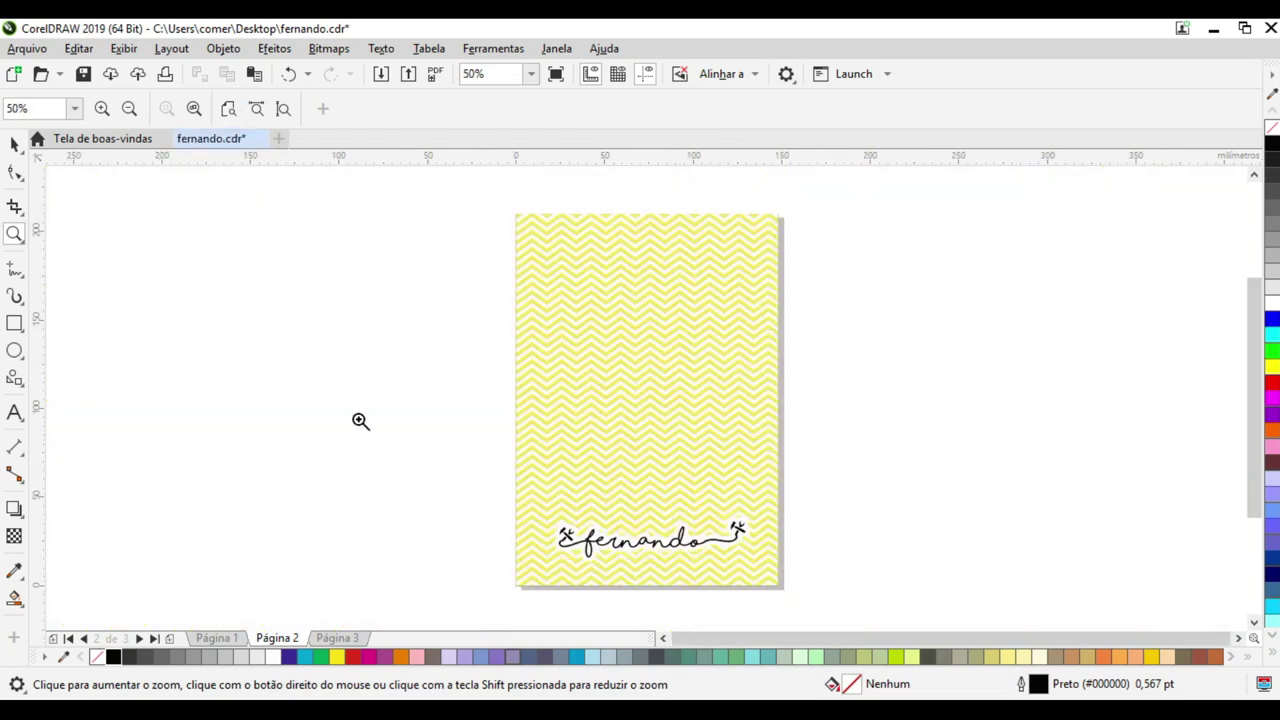
key(alt+Tab)
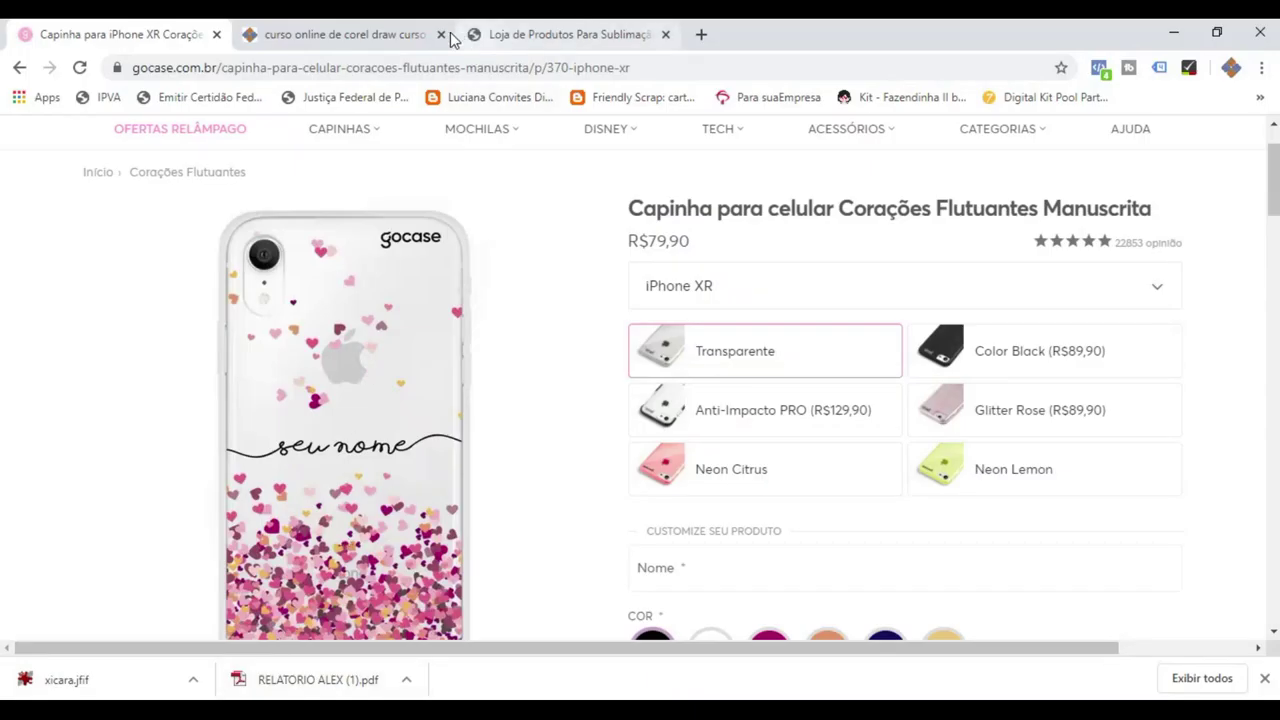
Scroll through the course cards on comunidadeweb.com.br
click(387, 34)
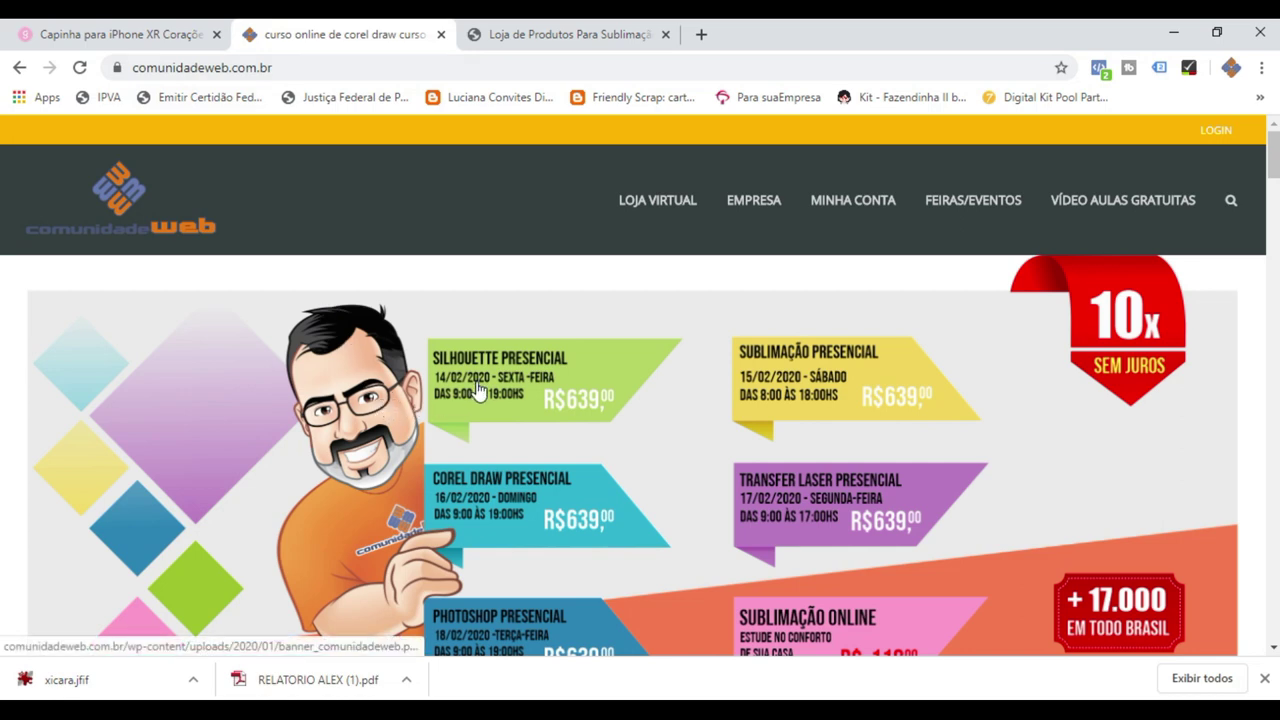
scroll(478, 390, down, 5)
scroll(478, 395, down, 2)
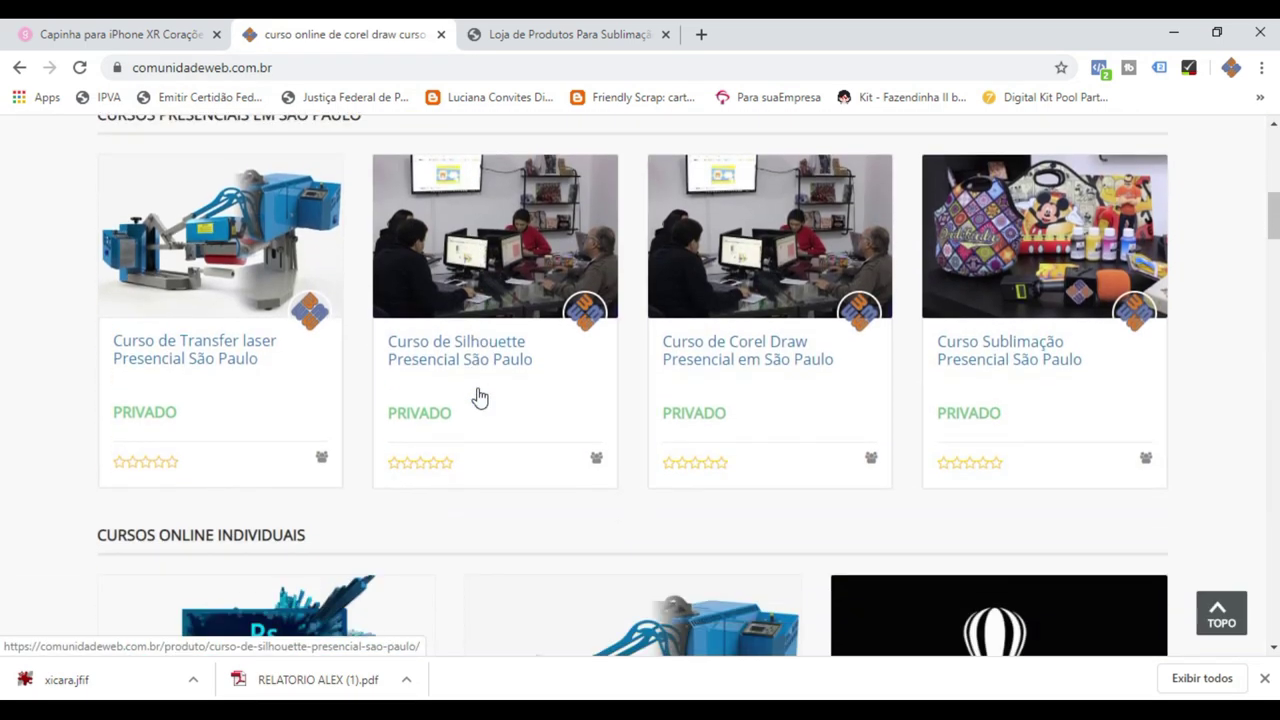
scroll(478, 395, down, 4)
scroll(476, 400, down, 2)
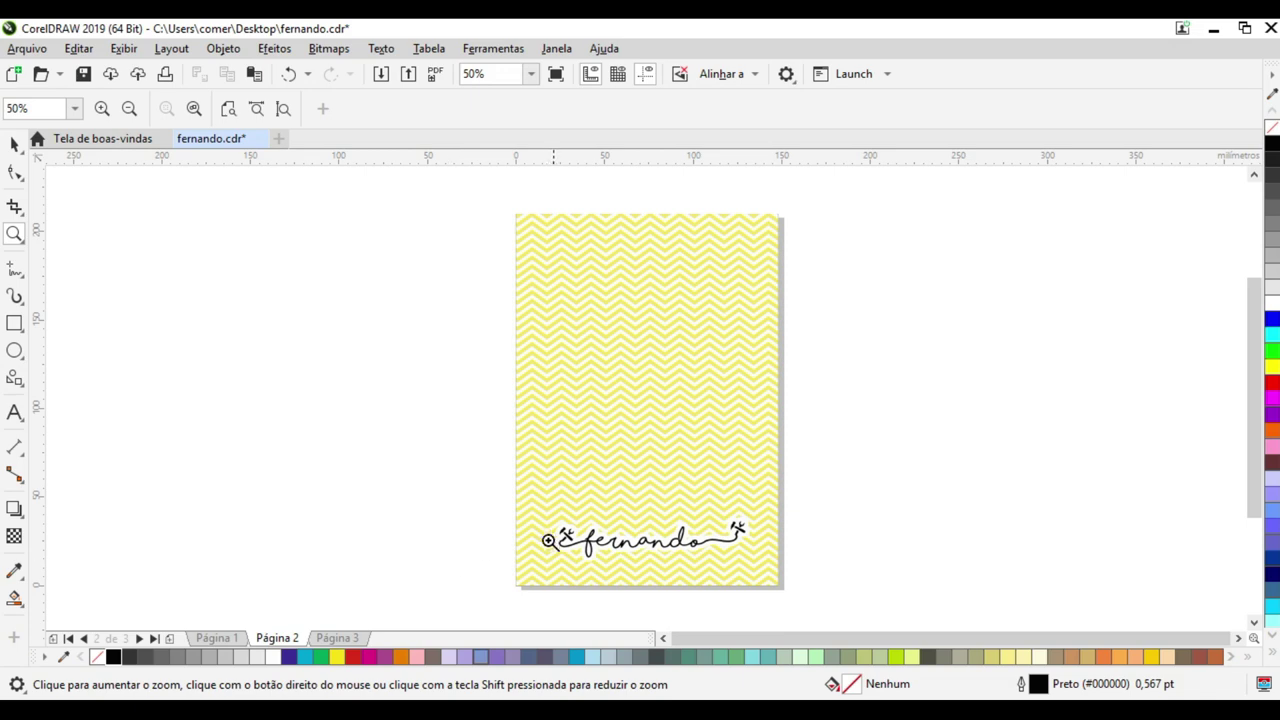
Zoom in on the fernando name, fit the page back, then show the Loja Comunidade Web store
drag(553, 524, 752, 566)
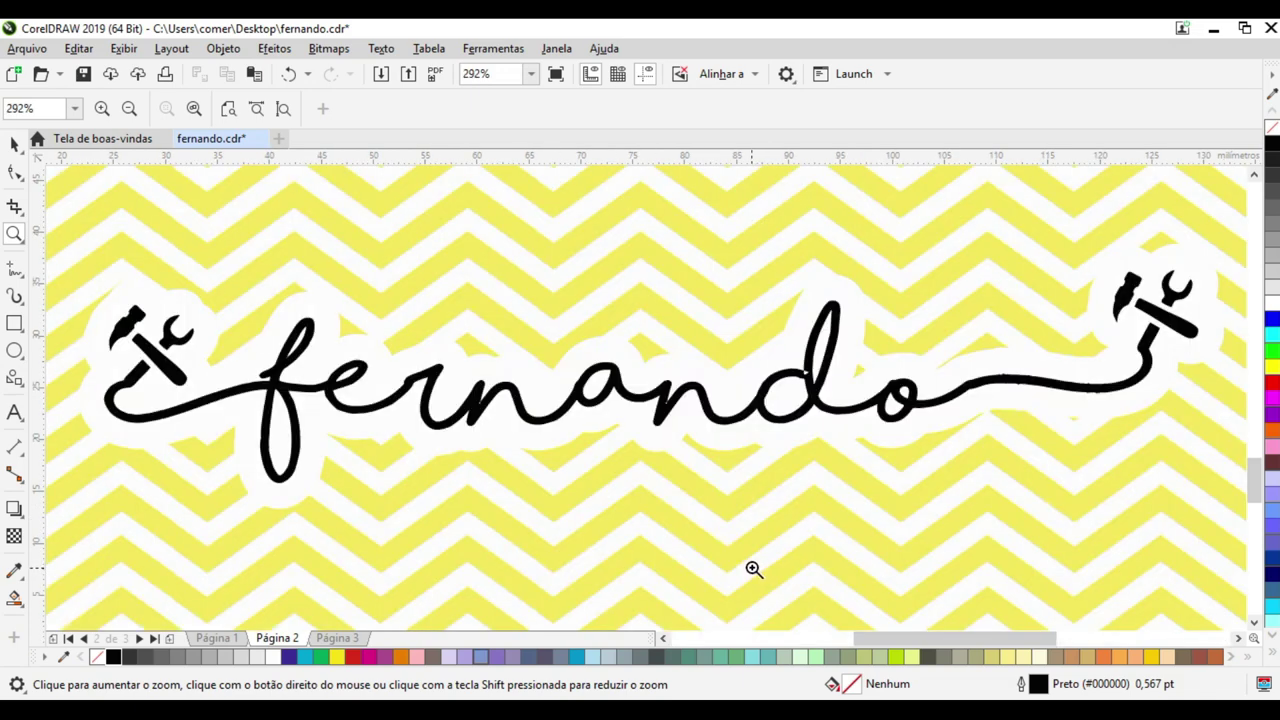
click(228, 110)
click(14, 143)
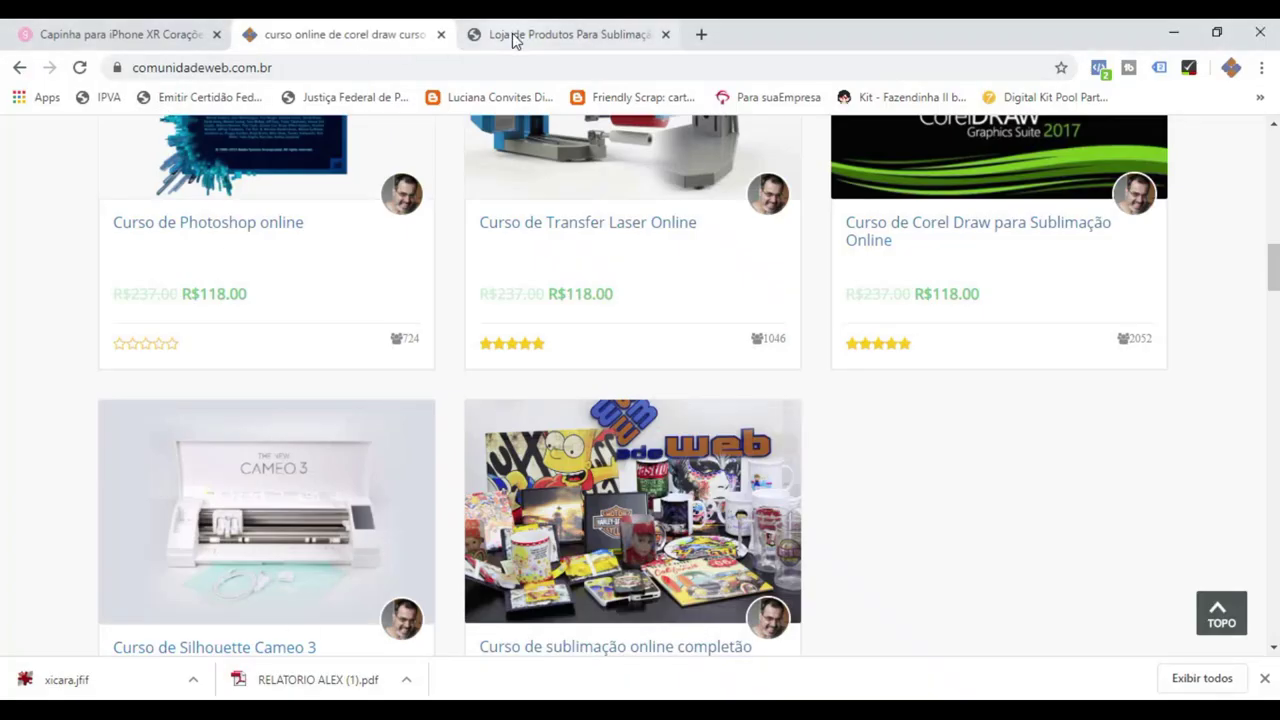
click(514, 36)
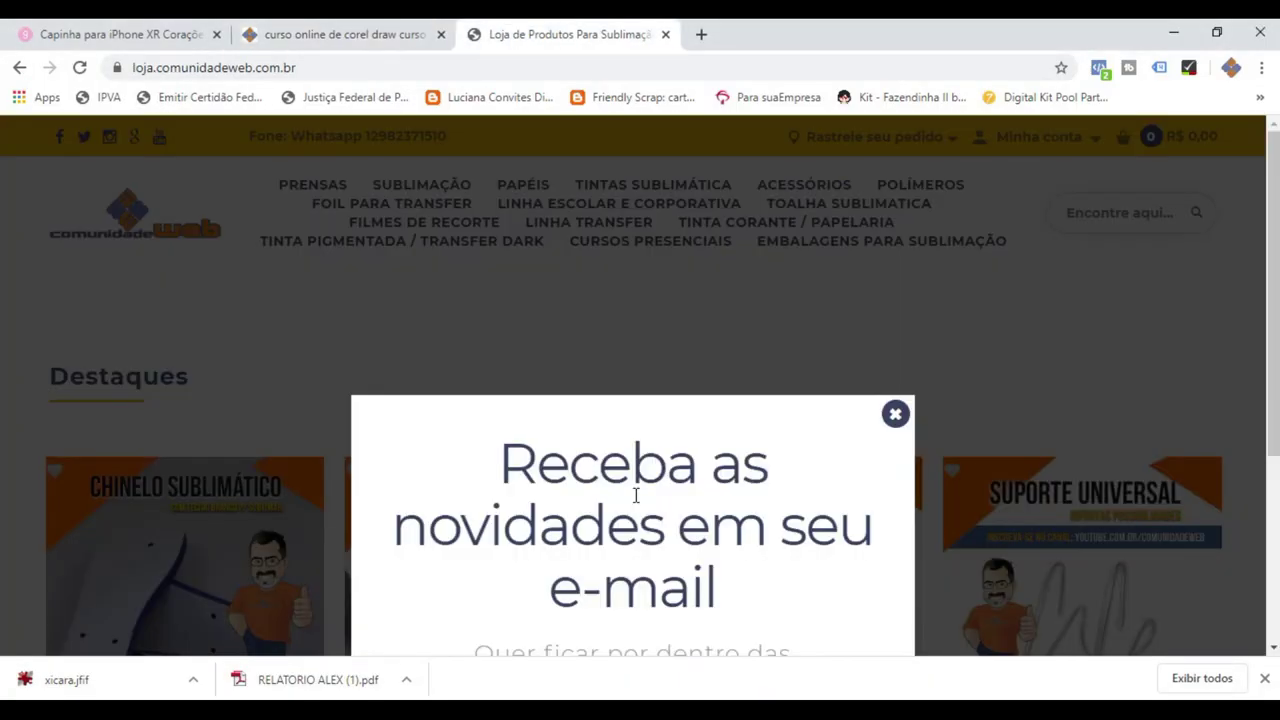
Close both Loja Comunidade Web signup popups and scroll down through the products
click(895, 414)
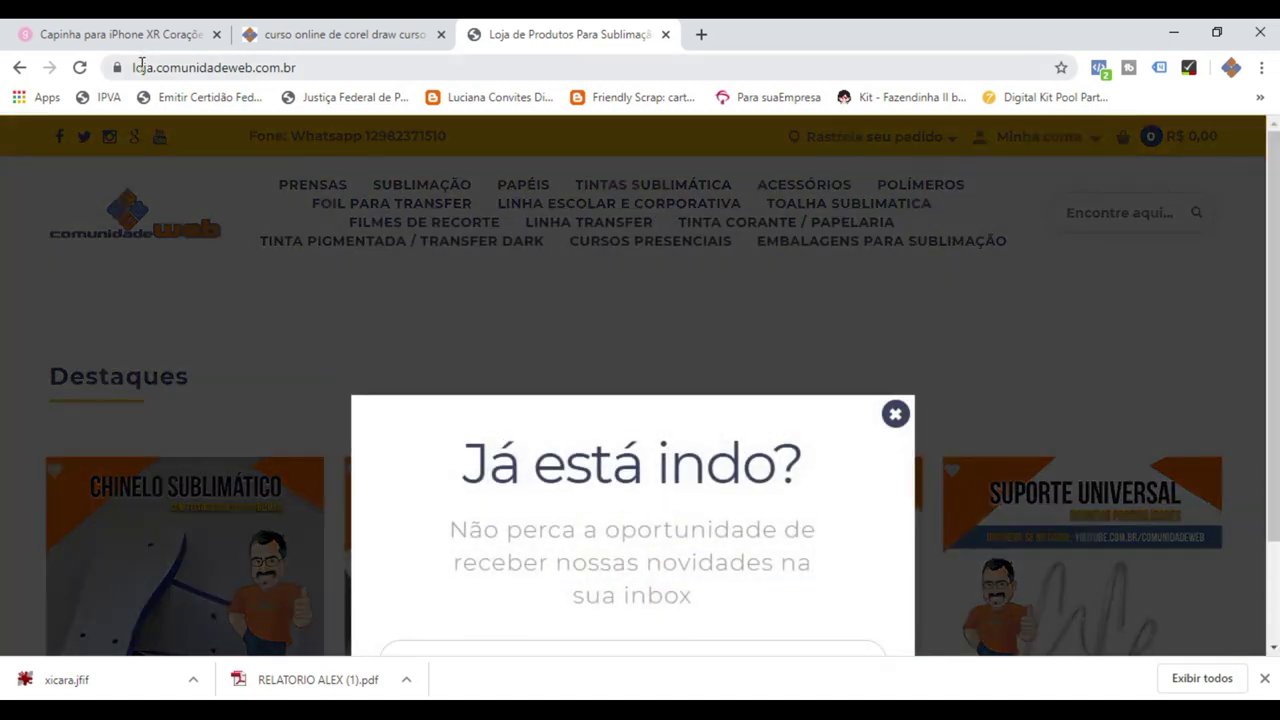
click(895, 414)
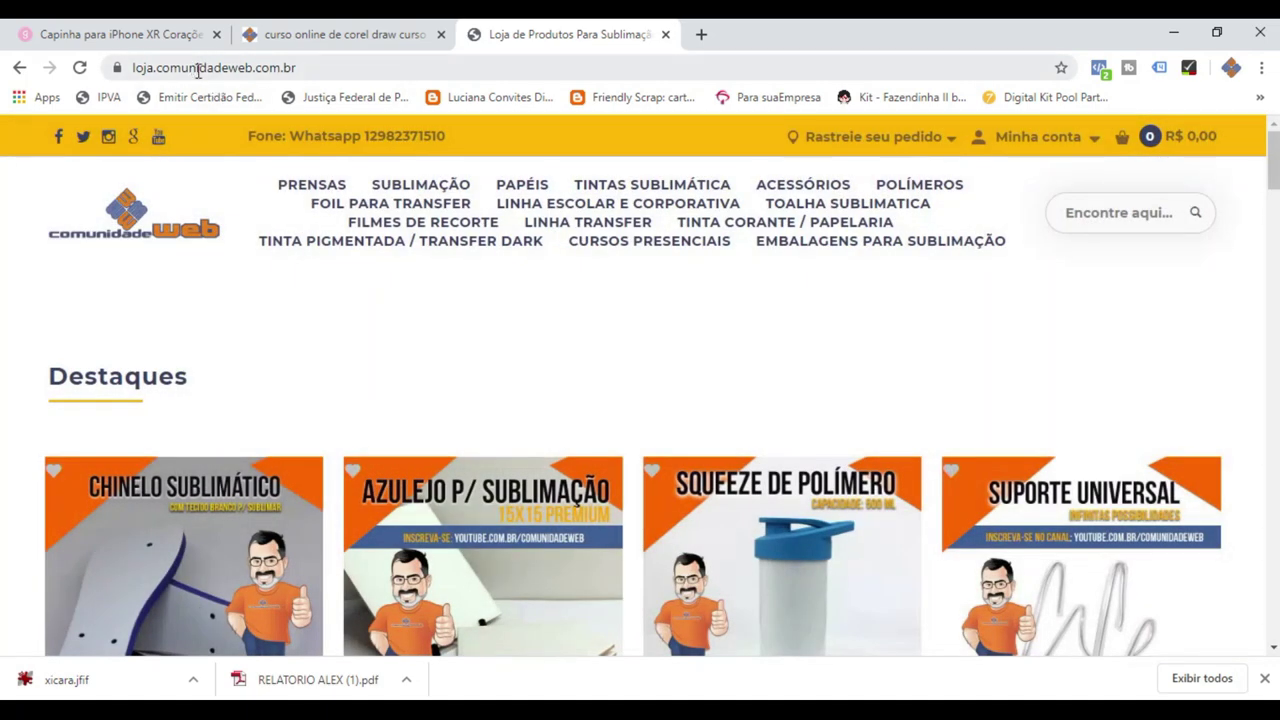
scroll(497, 291, down, 4)
scroll(505, 303, down, 4)
scroll(509, 332, down, 3)
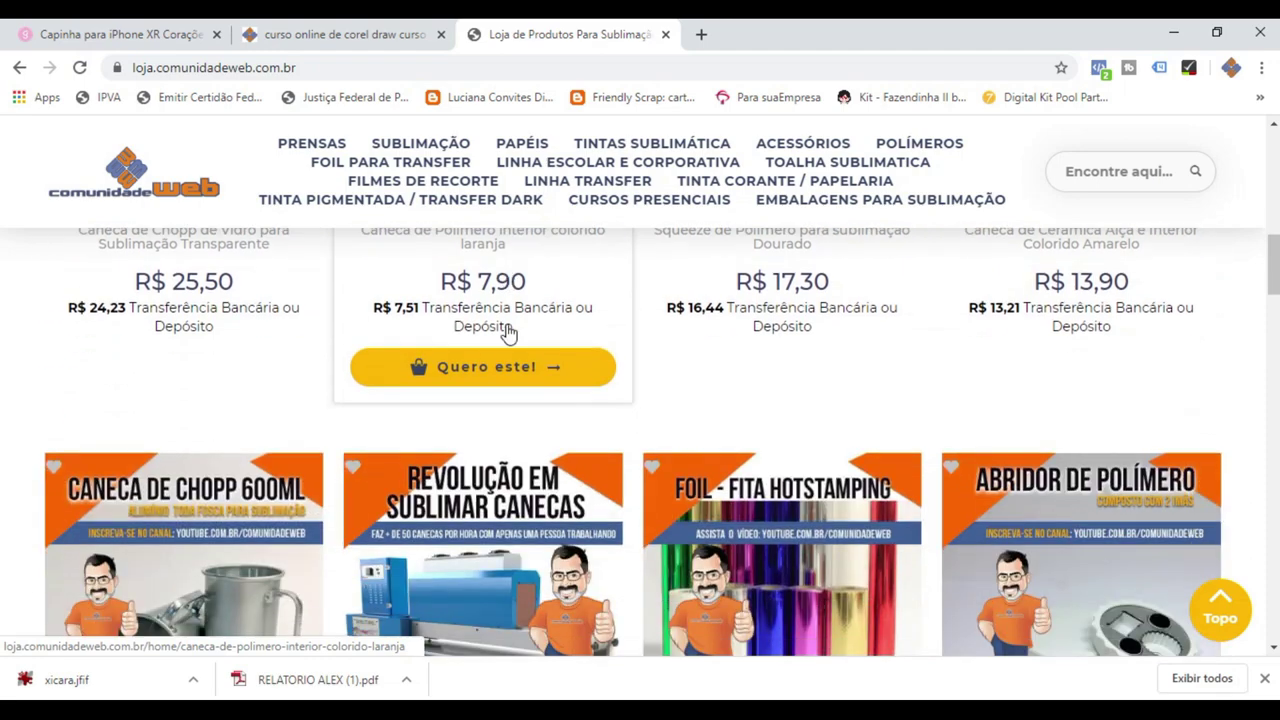
Scroll back through the featured sublimation products and return to the gocase case page
scroll(515, 368, up, 3)
scroll(522, 366, up, 4)
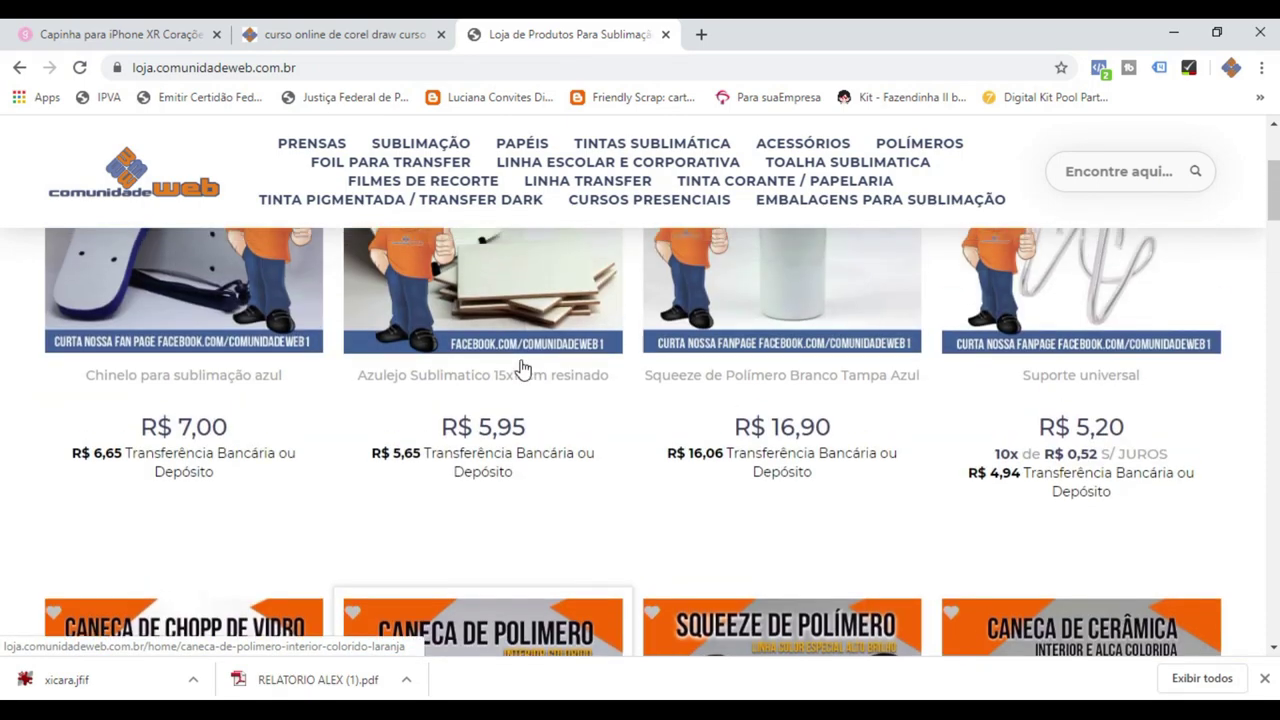
scroll(522, 370, up, 2)
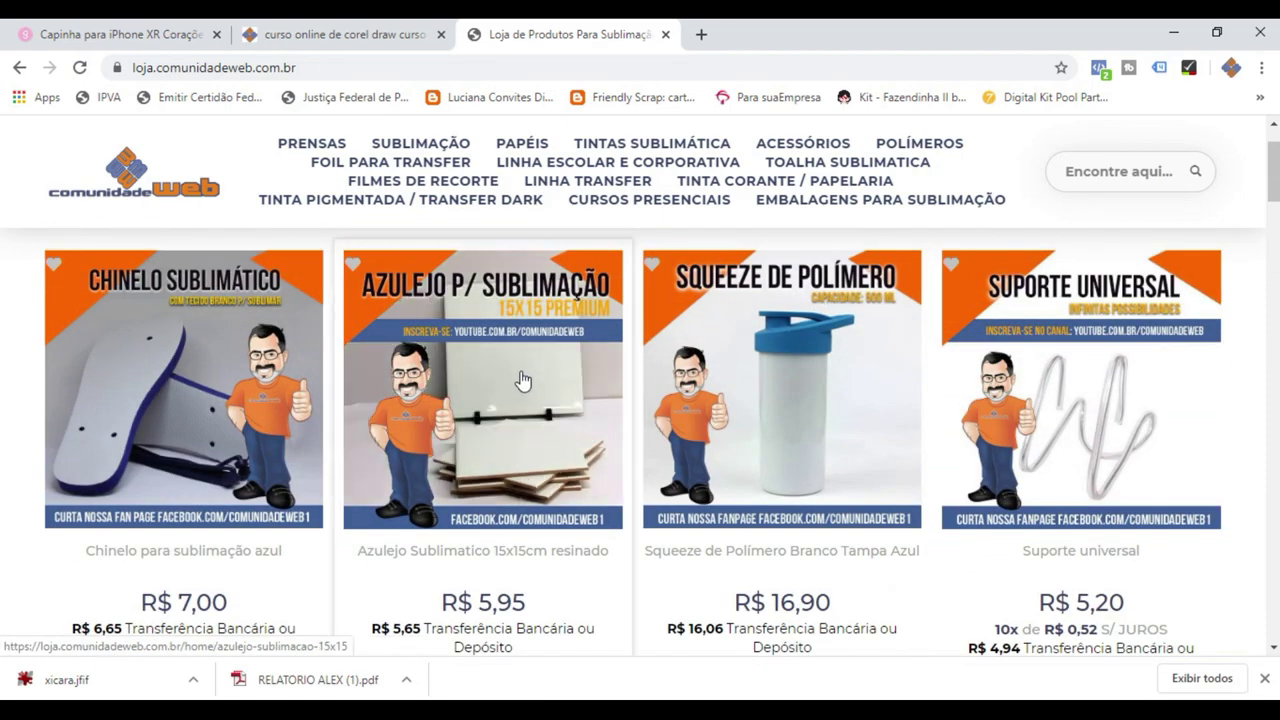
scroll(520, 380, up, 3)
scroll(520, 380, down, 4)
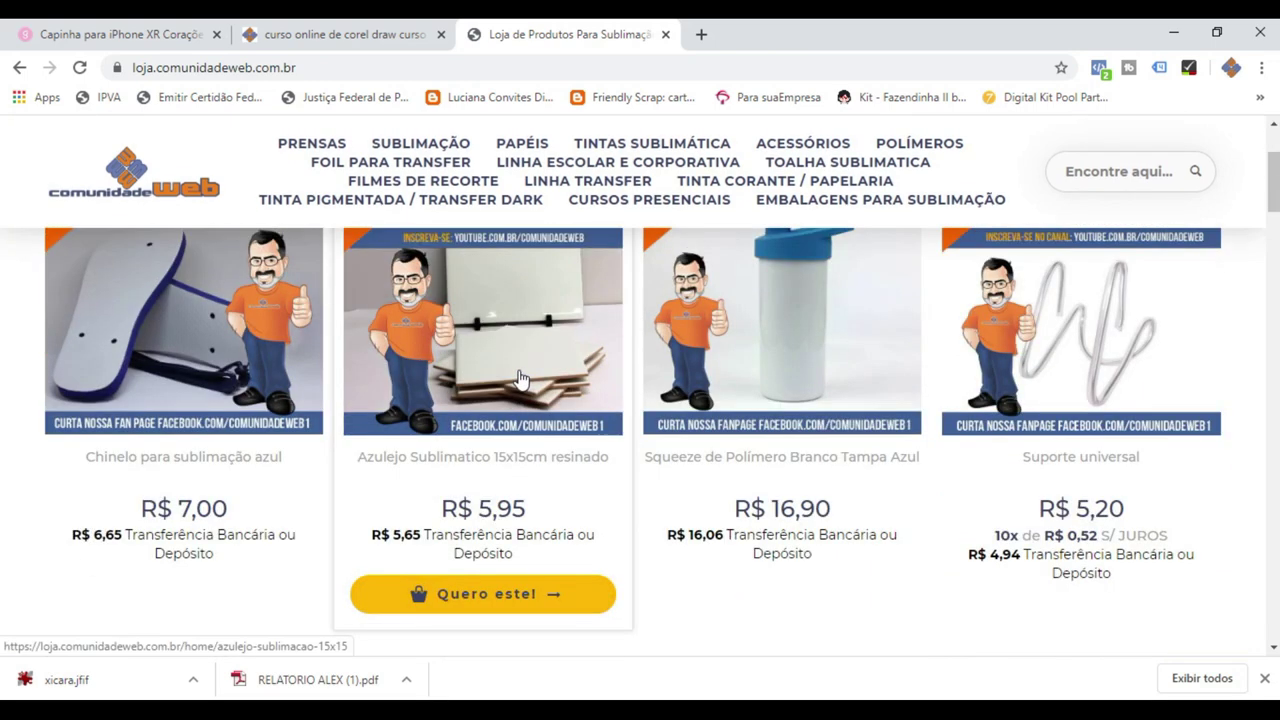
click(120, 34)
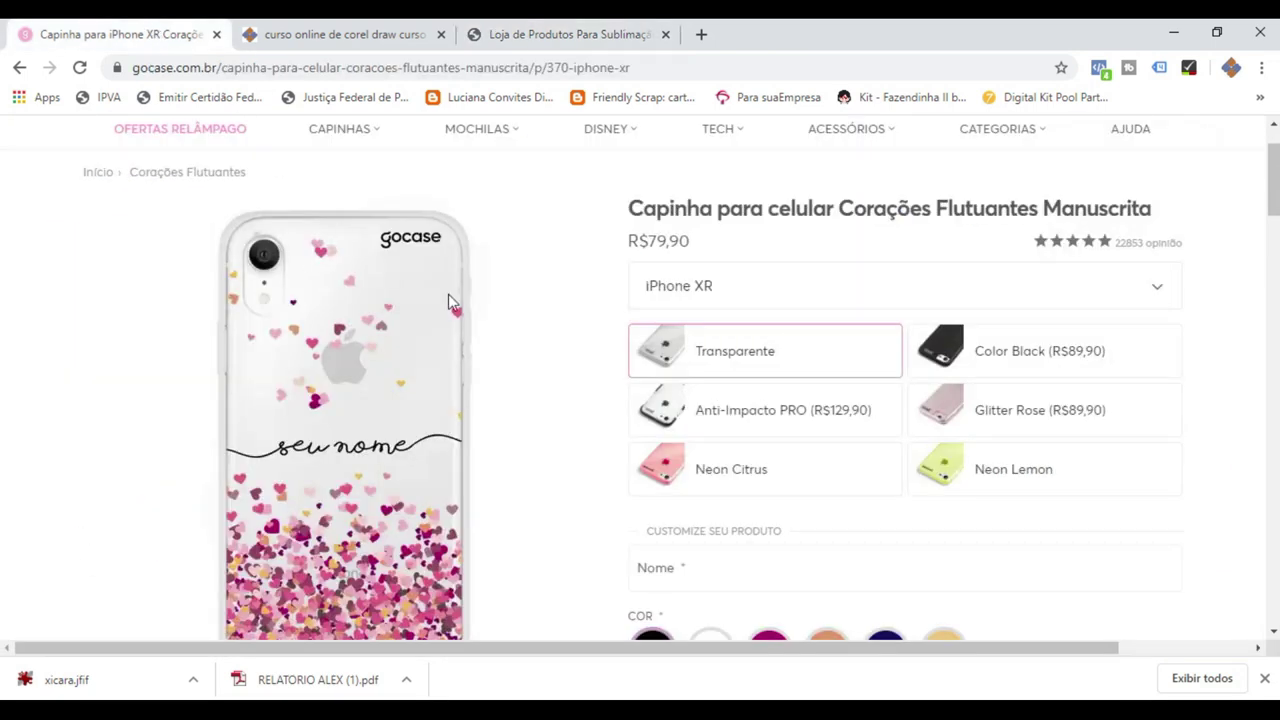
Go back to the gocase case listing and open the Corações com Nome Vertical case
scroll(460, 305, up, 1)
scroll(478, 332, down, 3)
scroll(480, 334, down, 2)
scroll(476, 334, up, 5)
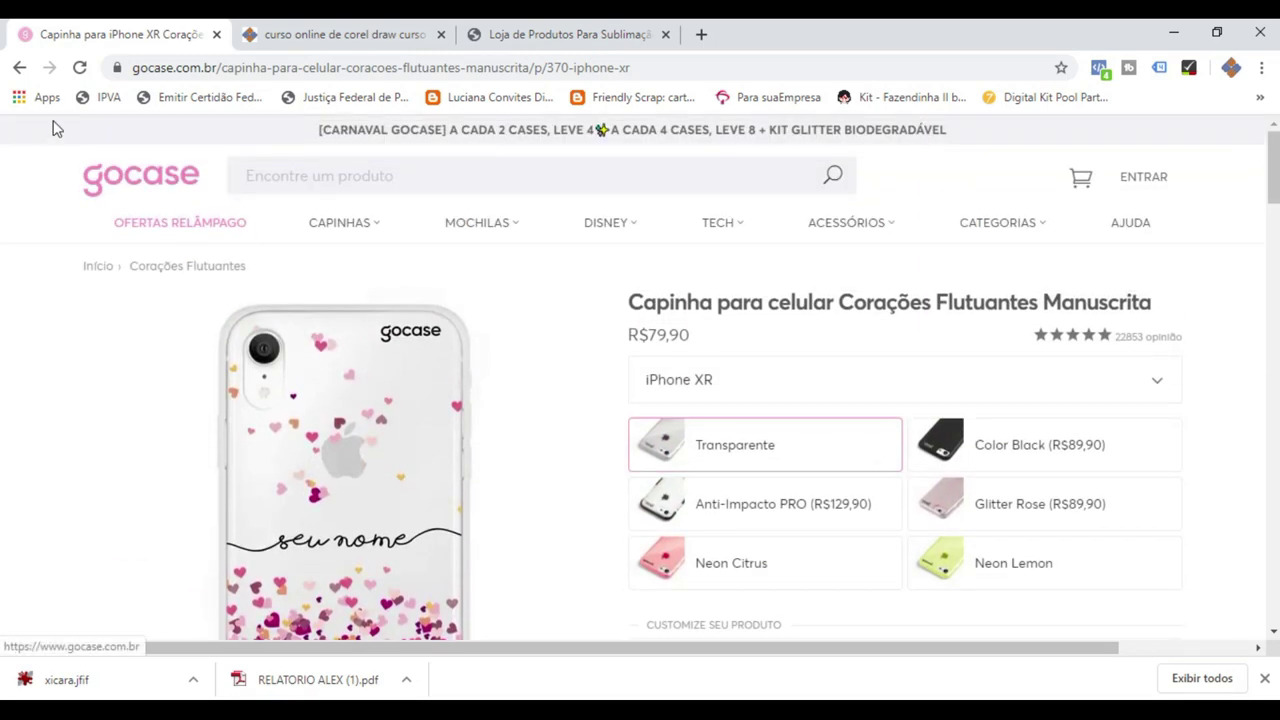
click(20, 67)
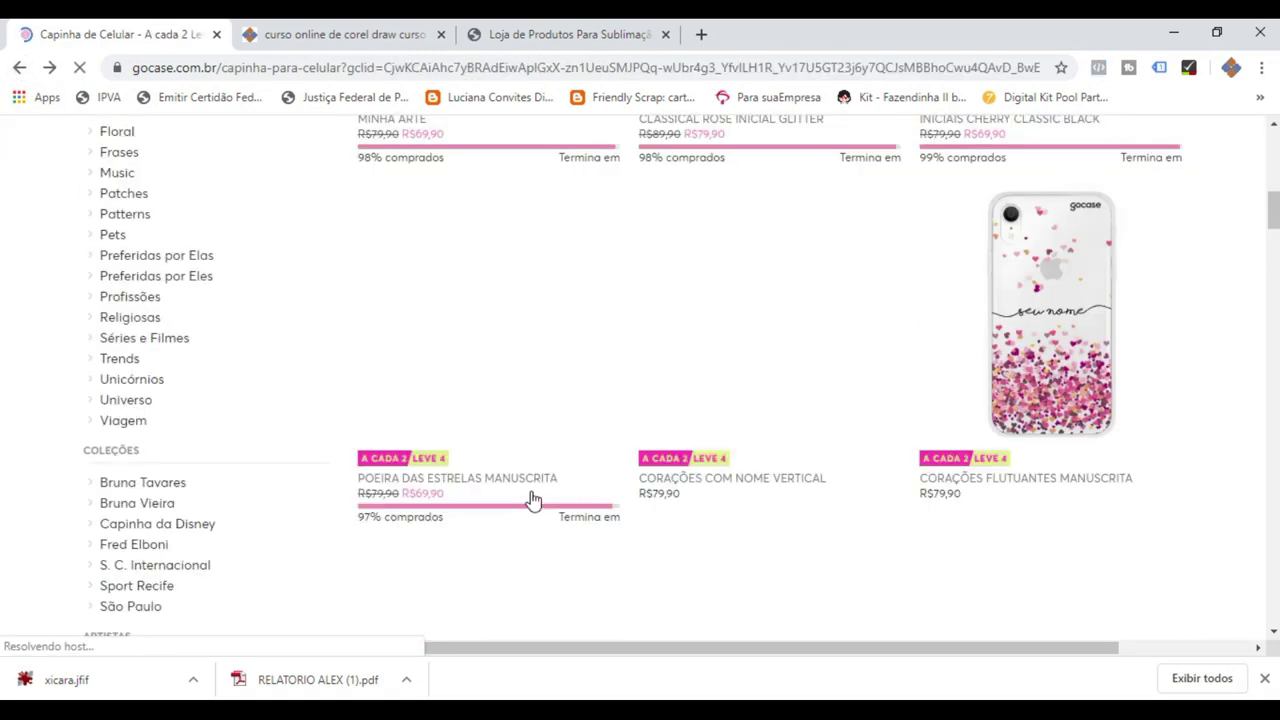
scroll(505, 436, up, 3)
scroll(600, 446, down, 2)
click(778, 452)
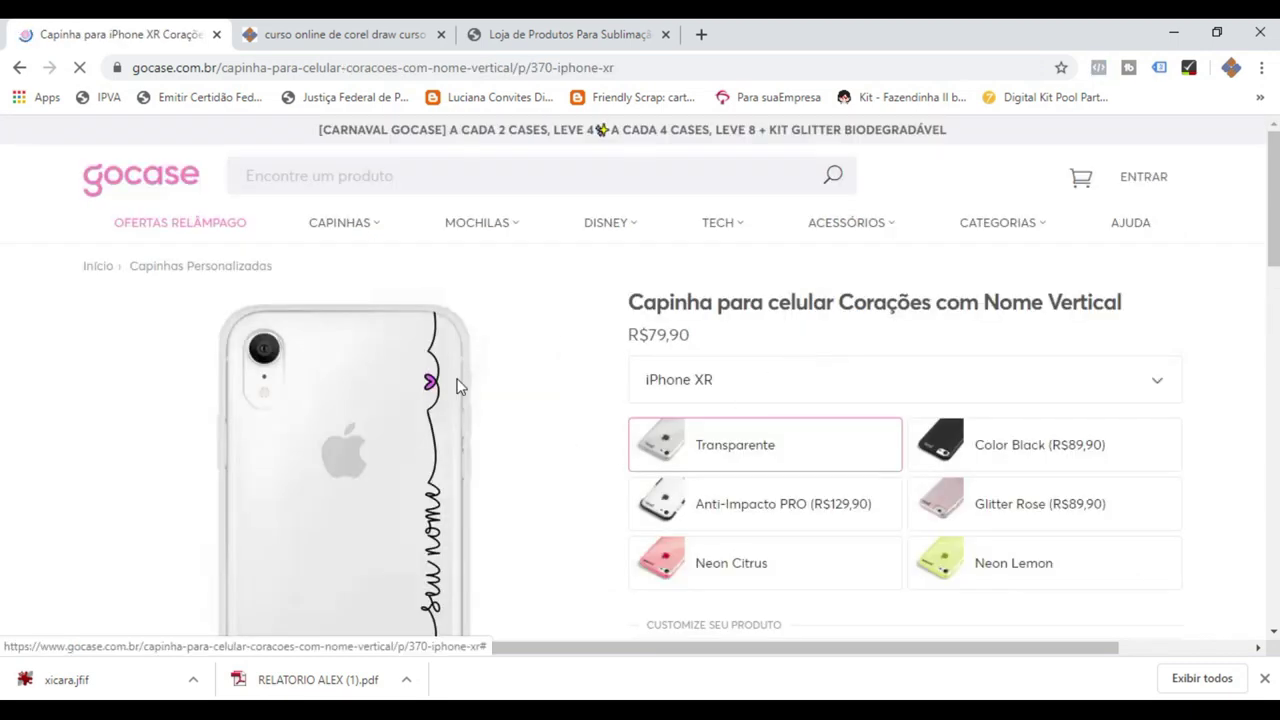
View the Corações com Nome Vertical case, then the Mochila Feminina Moove backpack page
scroll(437, 420, down, 2)
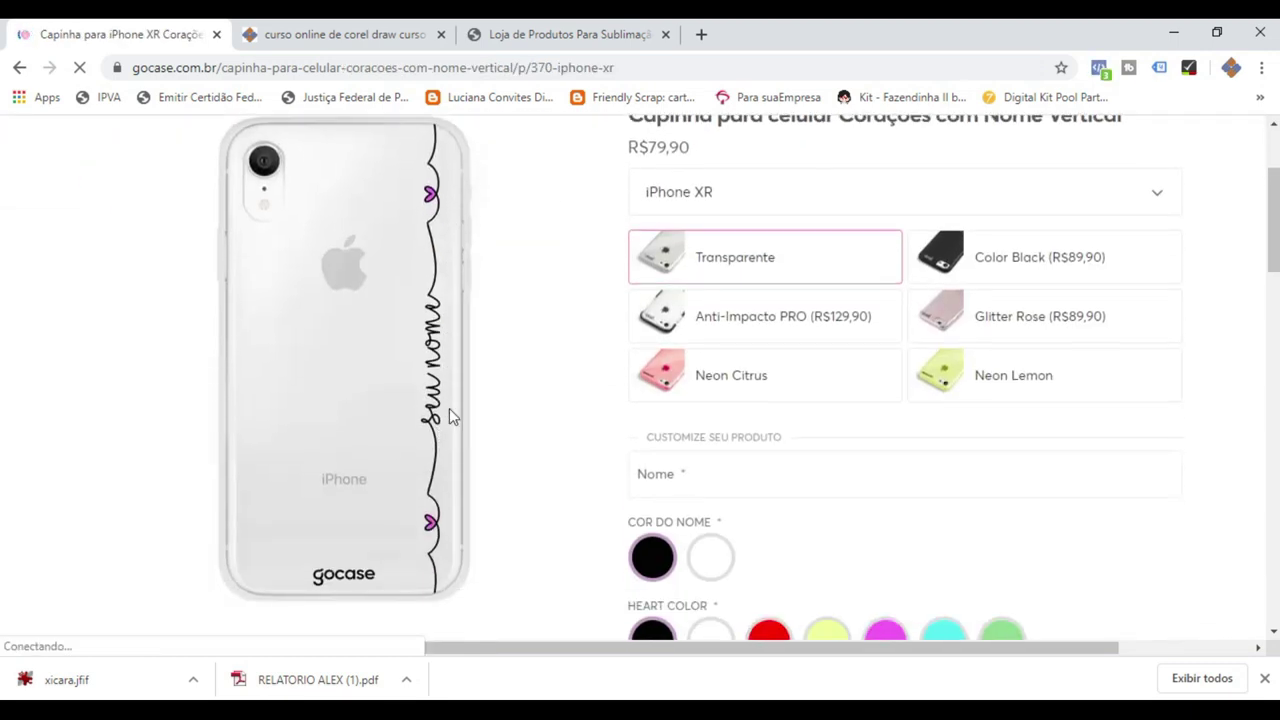
scroll(470, 395, down, 4)
scroll(470, 408, up, 5)
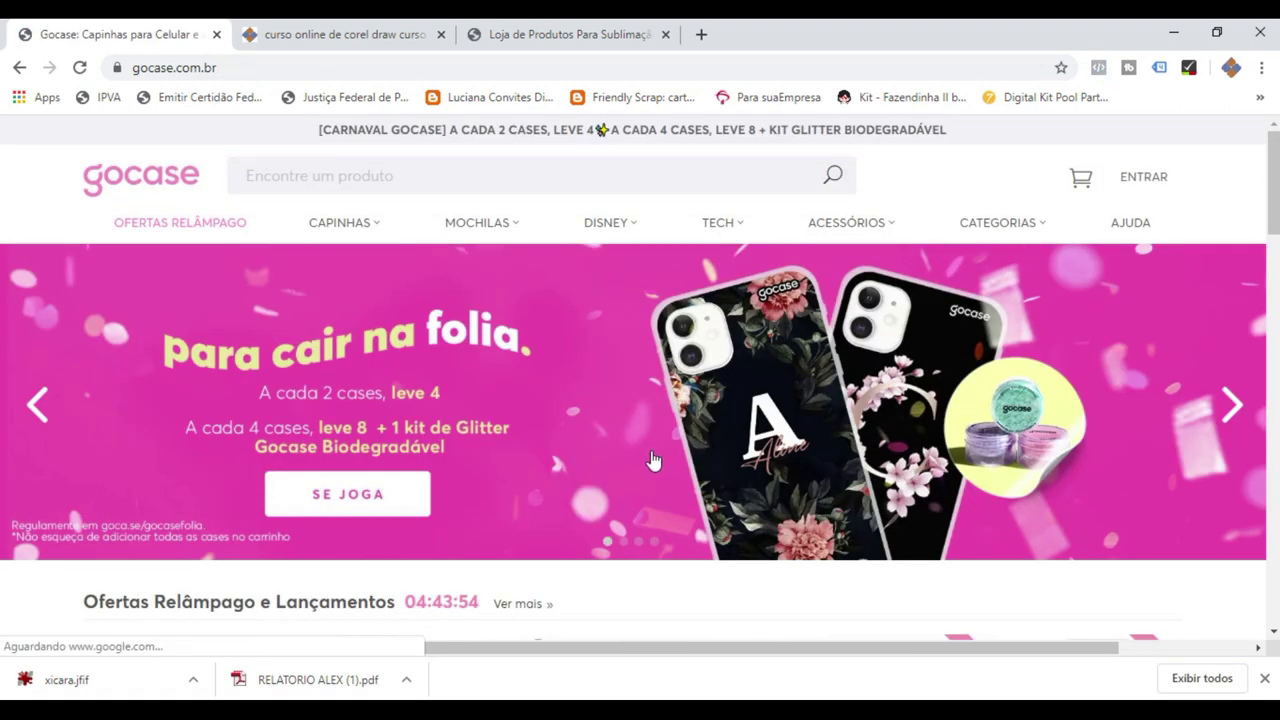
scroll(654, 460, down, 3)
click(555, 488)
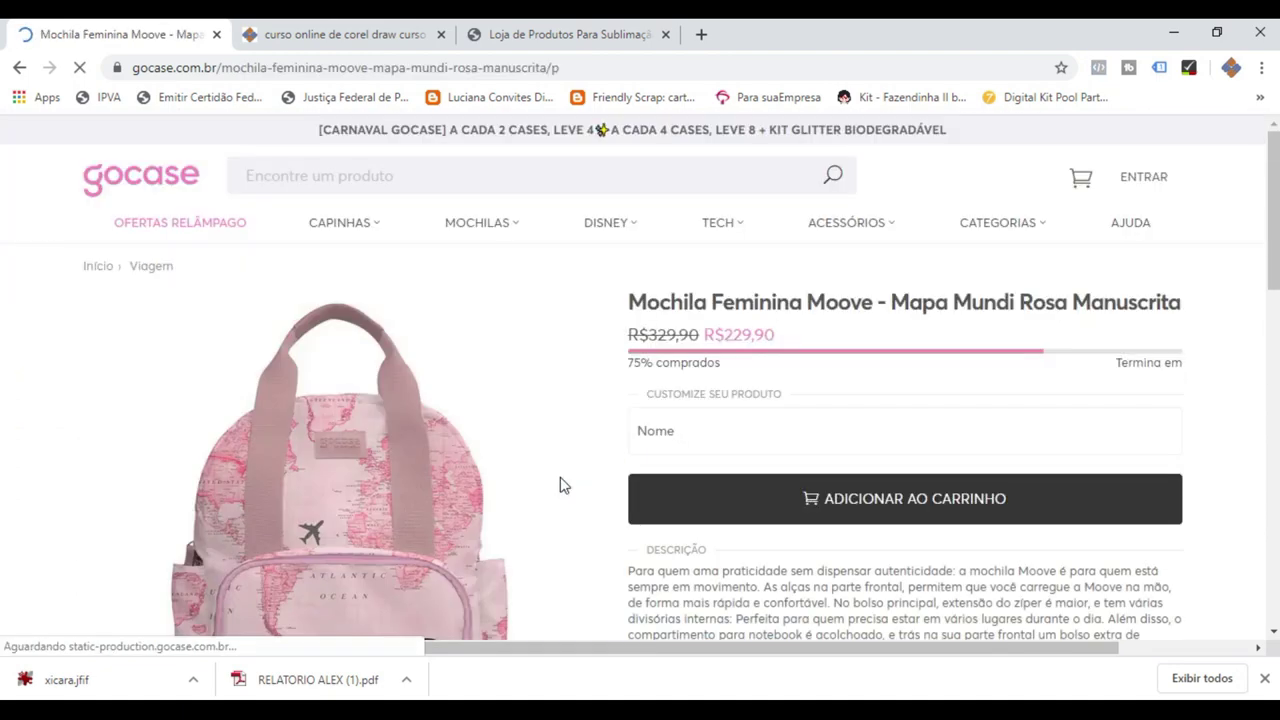
scroll(557, 466, down, 3)
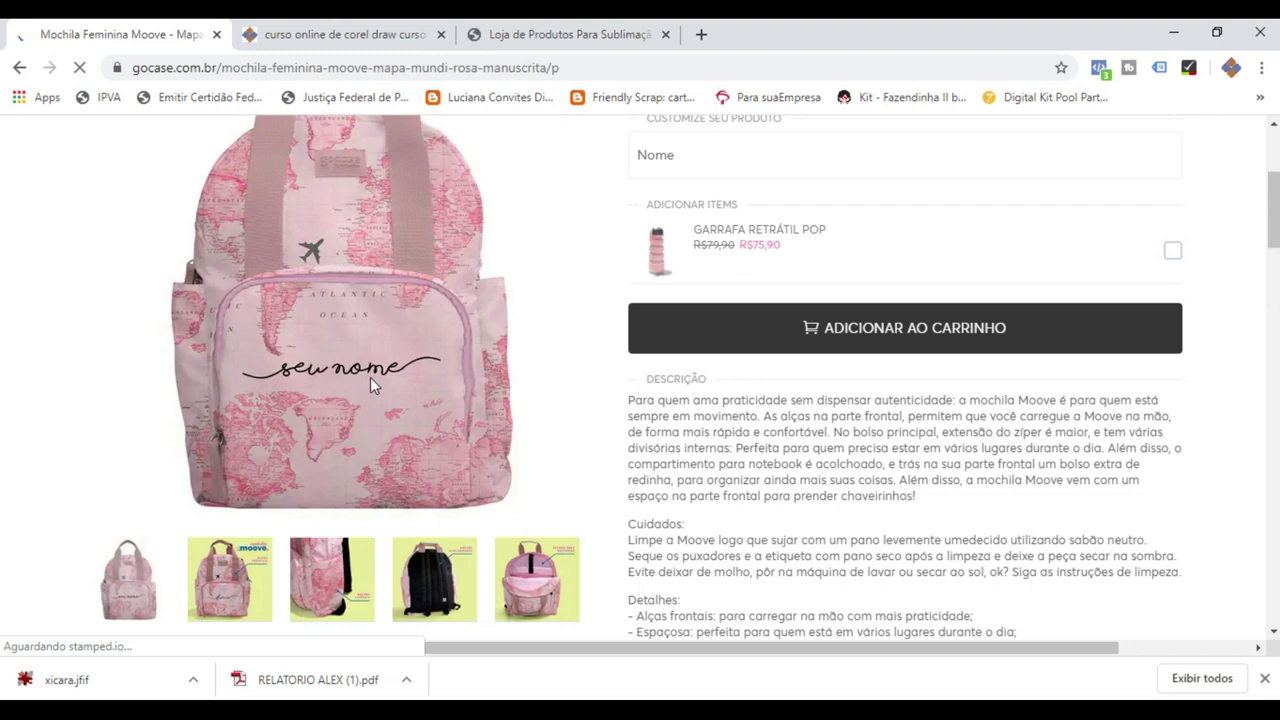